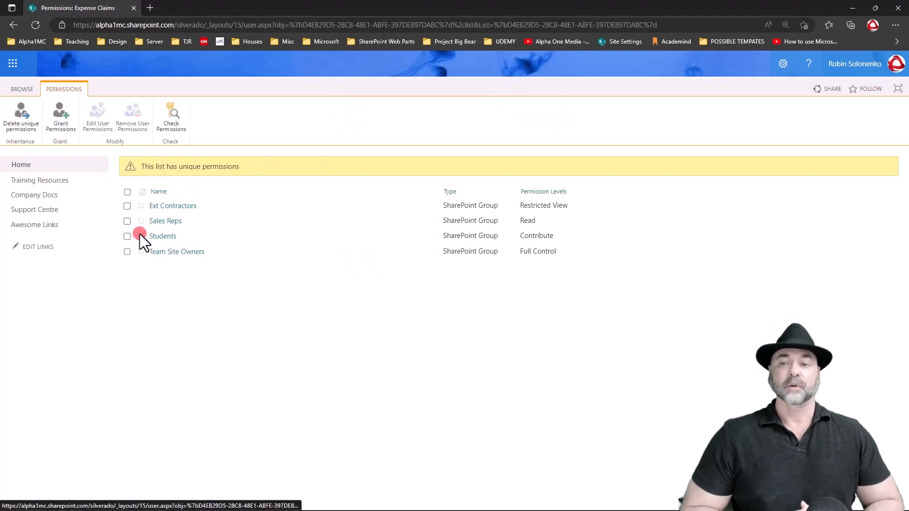
Remove the Ext Contractors, Sales Reps and Students permissions from the Expense Claims list, and check the members of Team Site Owners.
{"action": "left_click", "coordinate": [140, 235]}
{"action": "left_click", "coordinate": [176, 252]}
{"action": "left_click", "coordinate": [9, 25]}
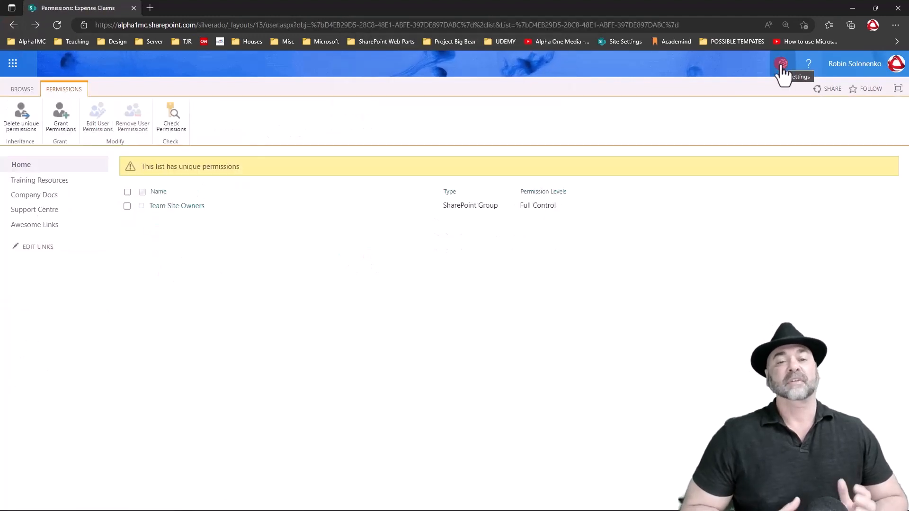
From the site contents, give the Supervisor Lookup list unique permissions by stopping inheritance from the parent site.
{"action": "left_click", "coordinate": [783, 64]}
{"action": "left_click", "coordinate": [715, 187]}
{"action": "left_click", "coordinate": [301, 385]}
{"action": "left_click", "coordinate": [327, 426]}
{"action": "left_click", "coordinate": [416, 269]}
{"action": "left_click", "coordinate": [46, 117]}
Remove the permissions of Ext Contractors, Sales Reps and Students from the Supervisor Lookup list.
{"action": "left_click", "coordinate": [124, 206]}
{"action": "left_click", "coordinate": [124, 221]}
{"action": "left_click", "coordinate": [124, 236]}
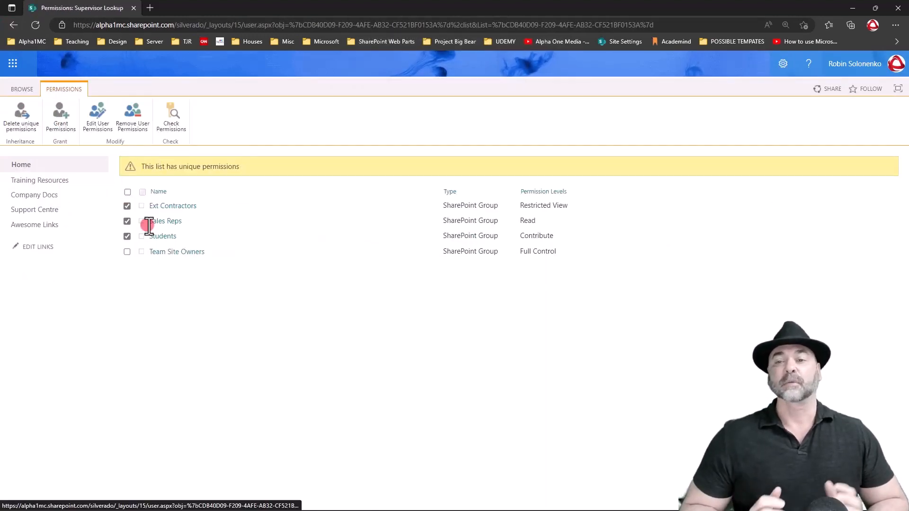
{"action": "left_click", "coordinate": [133, 116]}
{"action": "left_click", "coordinate": [503, 86]}
From the site contents, give the Project A library unique permissions by stopping inheritance from the parent site.
{"action": "left_click", "coordinate": [783, 64]}
{"action": "left_click", "coordinate": [763, 168]}
{"action": "scroll", "coordinate": [296, 255], "scroll_direction": "down", "scroll_amount": 3}
{"action": "scroll", "coordinate": [295, 255], "scroll_direction": "up", "scroll_amount": 3}
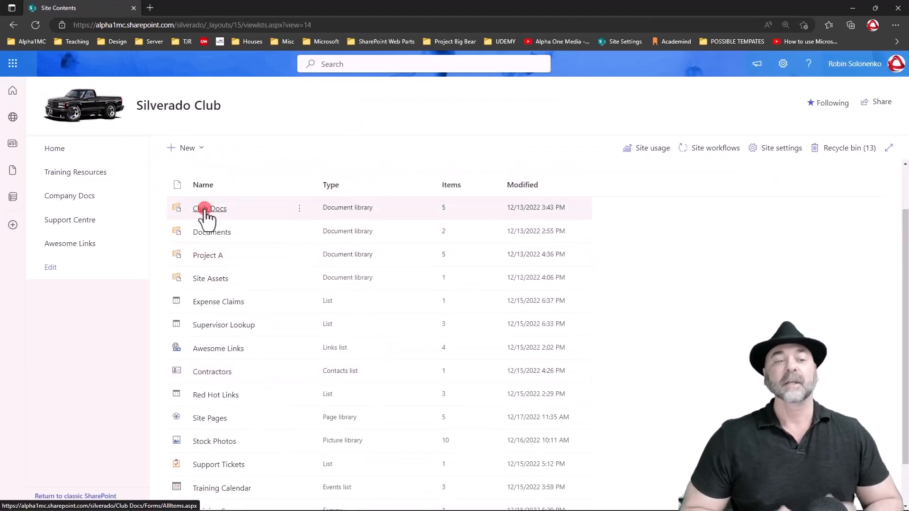
{"action": "left_click", "coordinate": [298, 254]}
{"action": "left_click", "coordinate": [314, 308]}
{"action": "left_click", "coordinate": [46, 117]}
{"action": "left_click", "coordinate": [497, 116]}
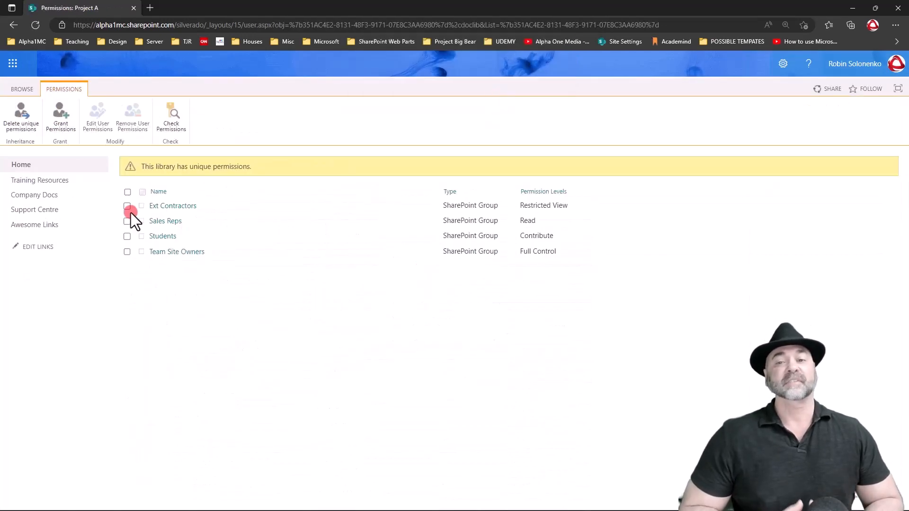
Remove the permissions of the Ext Contractors and Students groups from the Project A library.
{"action": "left_click", "coordinate": [127, 206]}
{"action": "left_click", "coordinate": [127, 236]}
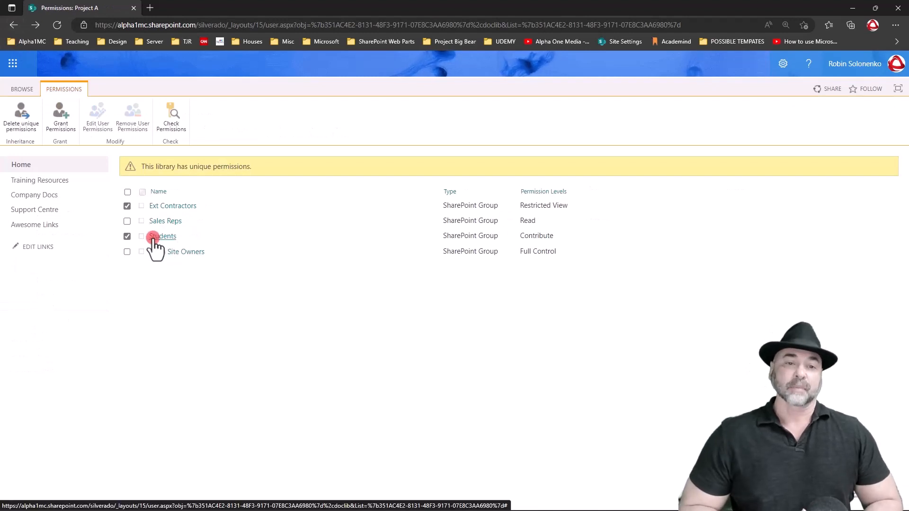
{"action": "left_click", "coordinate": [132, 115]}
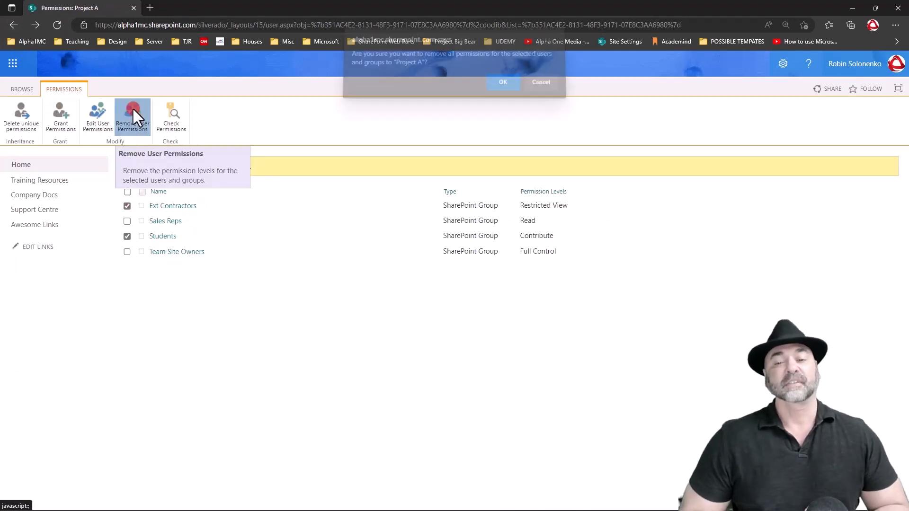
{"action": "left_click", "coordinate": [502, 85]}
From the site contents, stop the Training Survey from inheriting the parent site's permissions.
{"action": "left_click", "coordinate": [783, 64]}
{"action": "left_click", "coordinate": [761, 175]}
{"action": "scroll", "coordinate": [204, 413], "scroll_direction": "down", "scroll_amount": 3}
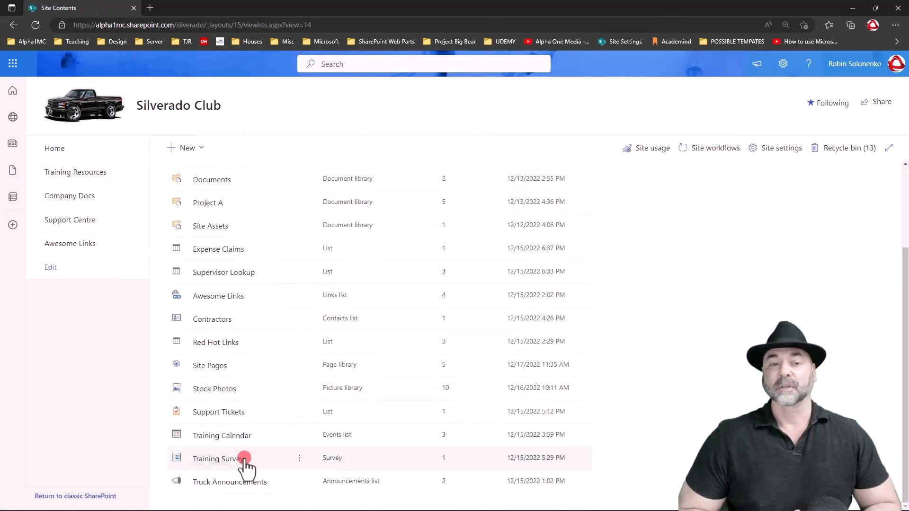
{"action": "left_click", "coordinate": [300, 459]}
{"action": "left_click", "coordinate": [326, 419]}
{"action": "left_click", "coordinate": [428, 269]}
{"action": "left_click", "coordinate": [54, 117]}
{"action": "left_click", "coordinate": [497, 113]}
Remove the Students group's permissions from the Training Survey.
{"action": "left_click", "coordinate": [139, 240]}
{"action": "left_click", "coordinate": [132, 115]}
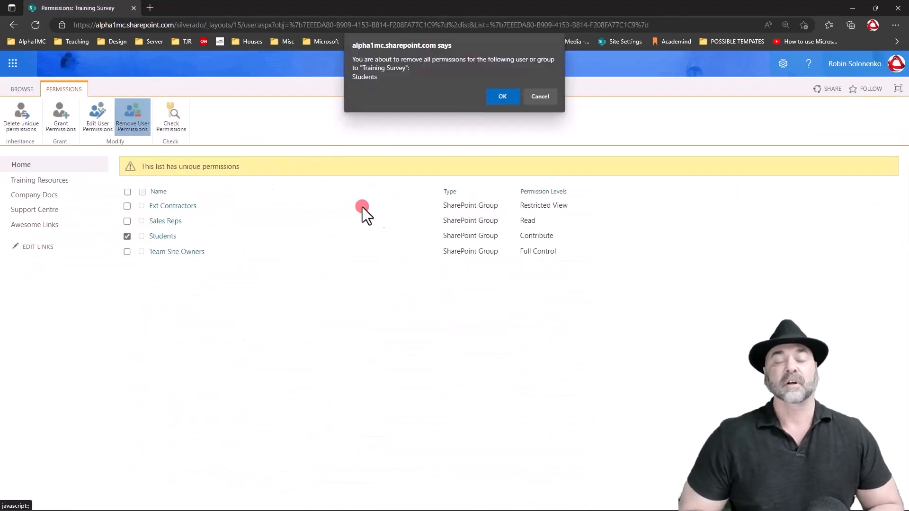
{"action": "left_click", "coordinate": [499, 95]}
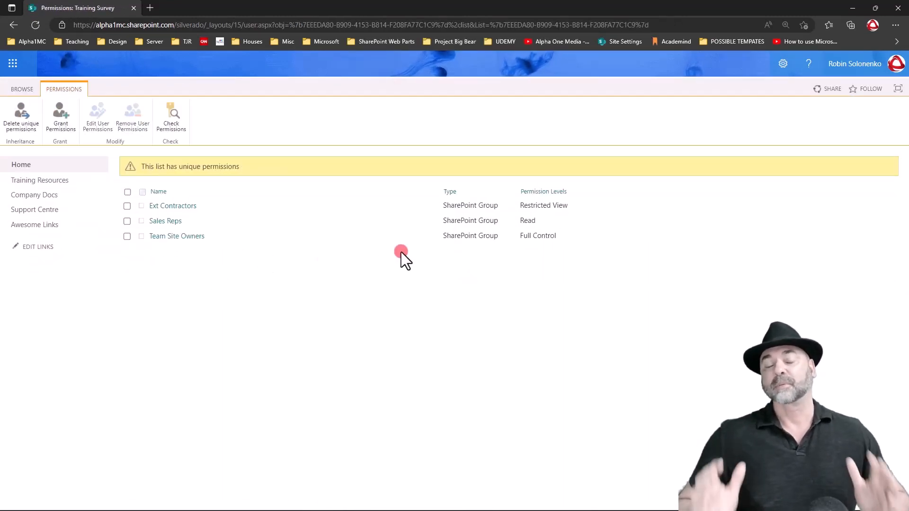
Return to the site contents and look over the Silverado Club site's lists and libraries.
{"action": "left_click", "coordinate": [783, 64]}
{"action": "left_click", "coordinate": [761, 175]}
{"action": "scroll", "coordinate": [222, 255], "scroll_direction": "down", "scroll_amount": 3}
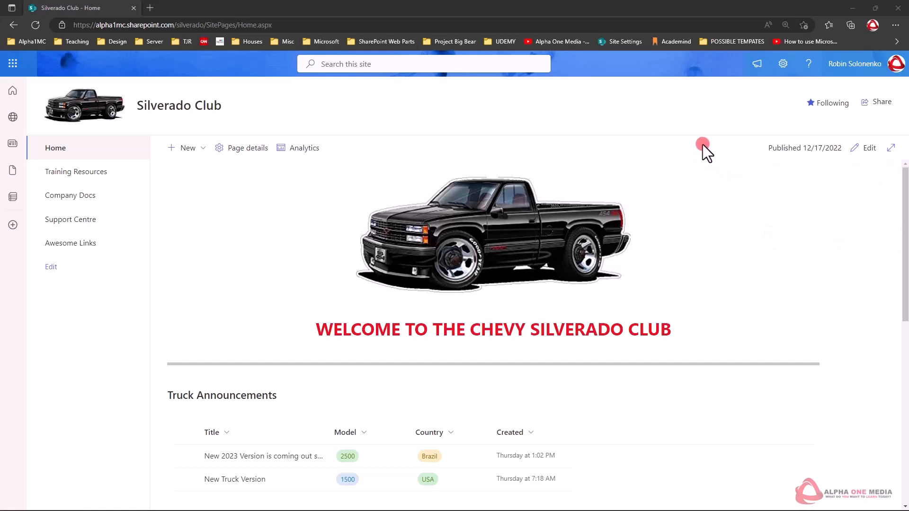
From the site contents, stop the Expense Claims list from inheriting permissions from the Silverado Club parent site.
{"action": "left_click", "coordinate": [783, 64]}
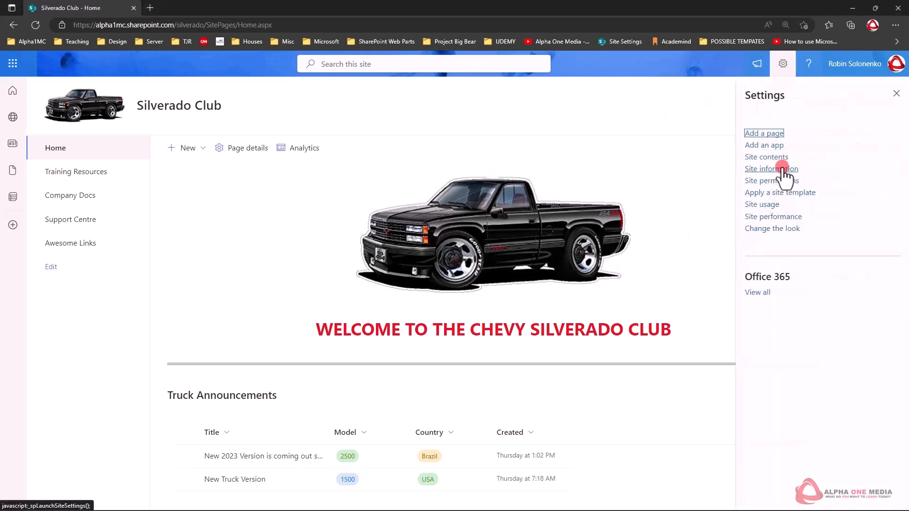
{"action": "left_click", "coordinate": [782, 158]}
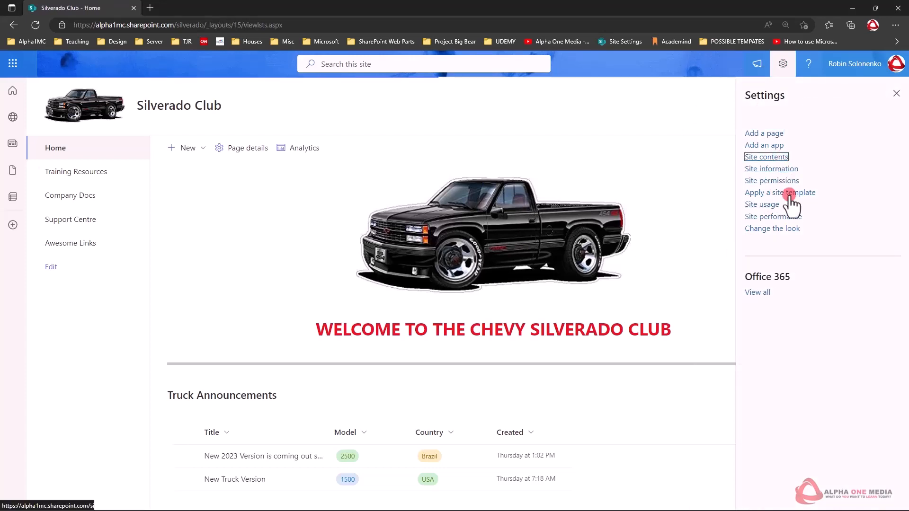
{"action": "scroll", "coordinate": [412, 297], "scroll_direction": "down", "scroll_amount": 2}
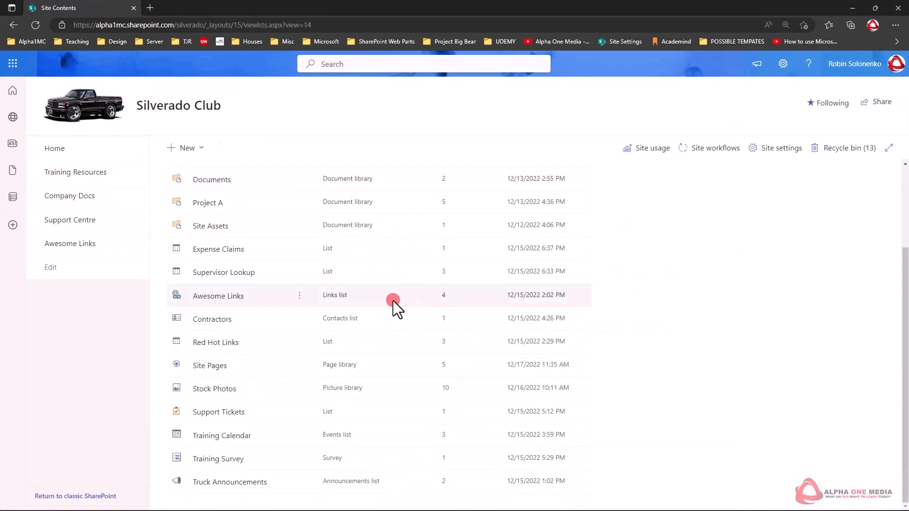
{"action": "scroll", "coordinate": [324, 399], "scroll_direction": "up", "scroll_amount": 4}
{"action": "scroll", "coordinate": [259, 337], "scroll_direction": "down", "scroll_amount": 2}
{"action": "scroll", "coordinate": [263, 346], "scroll_direction": "down", "scroll_amount": 1}
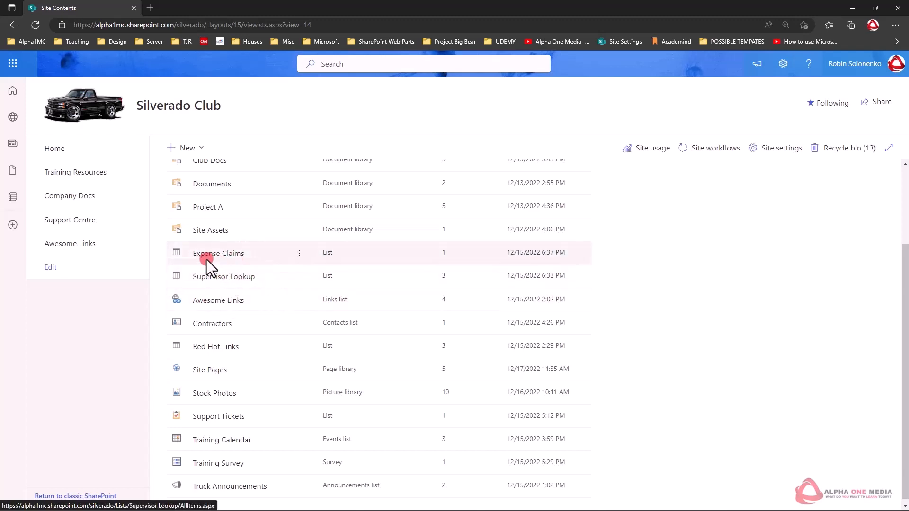
{"action": "left_click", "coordinate": [301, 256]}
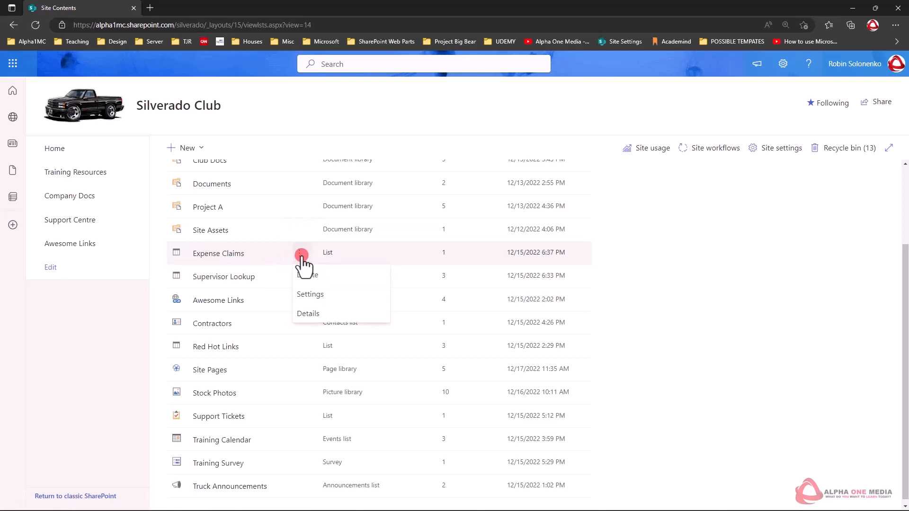
{"action": "left_click", "coordinate": [329, 296]}
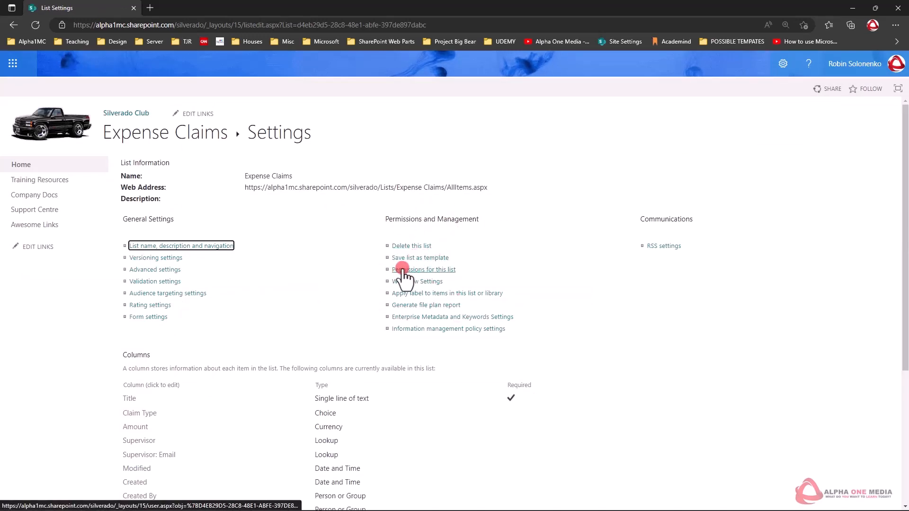
{"action": "left_click", "coordinate": [442, 269]}
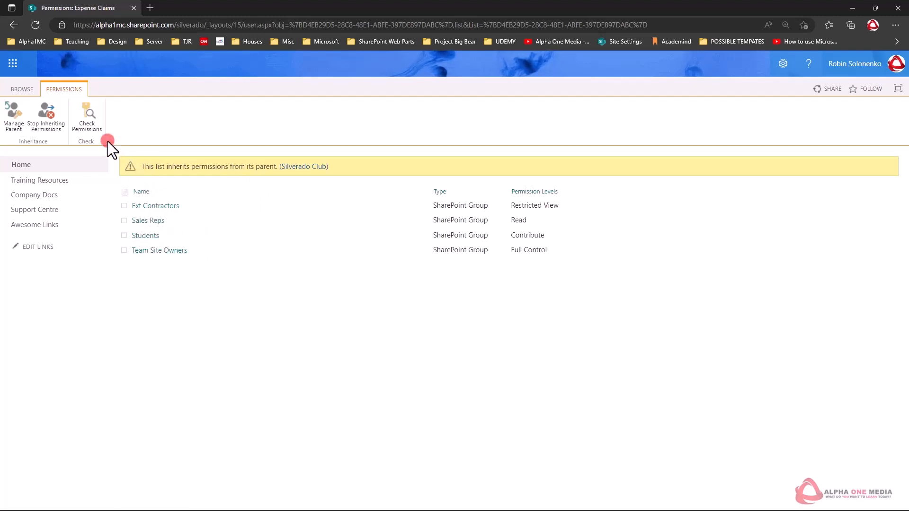
{"action": "left_click", "coordinate": [46, 110]}
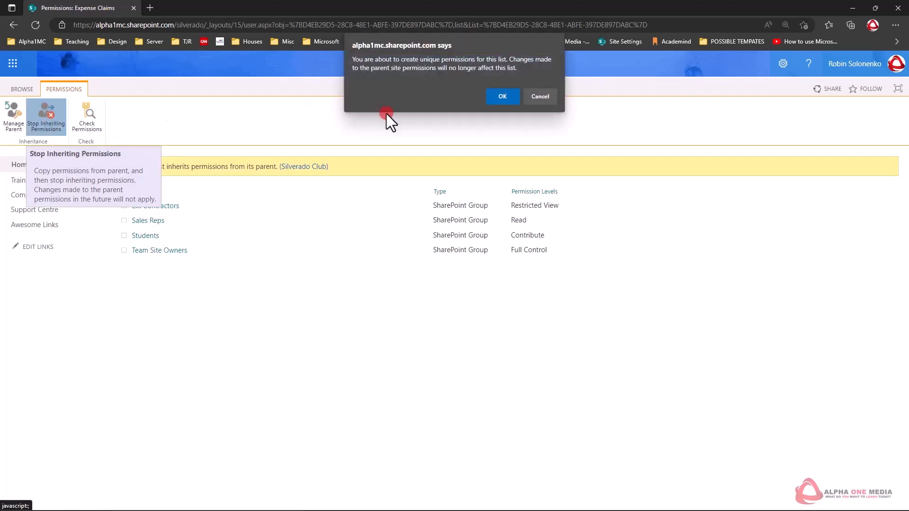
{"action": "left_click", "coordinate": [501, 96]}
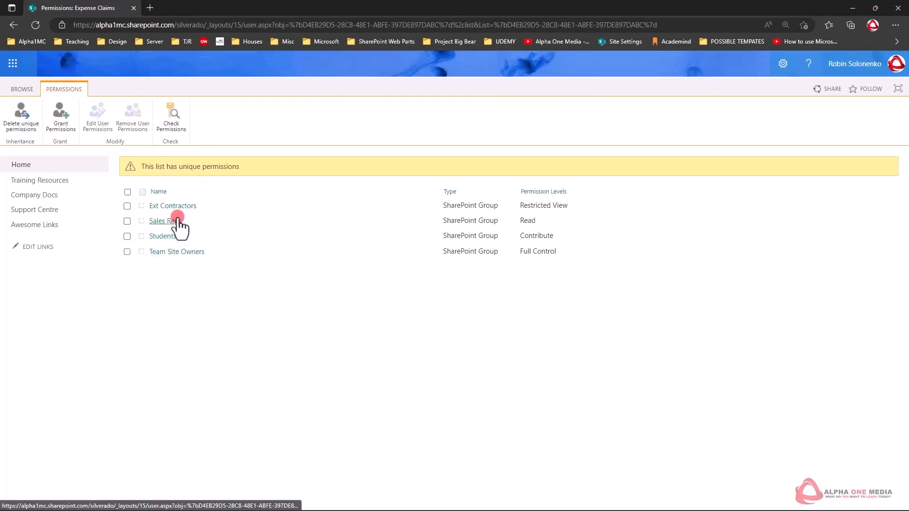
Remove the Ext Contractors, Sales Reps and Students permissions from the Expense Claims list, and view the members of the Team Site Owners group.
{"action": "left_click", "coordinate": [127, 236]}
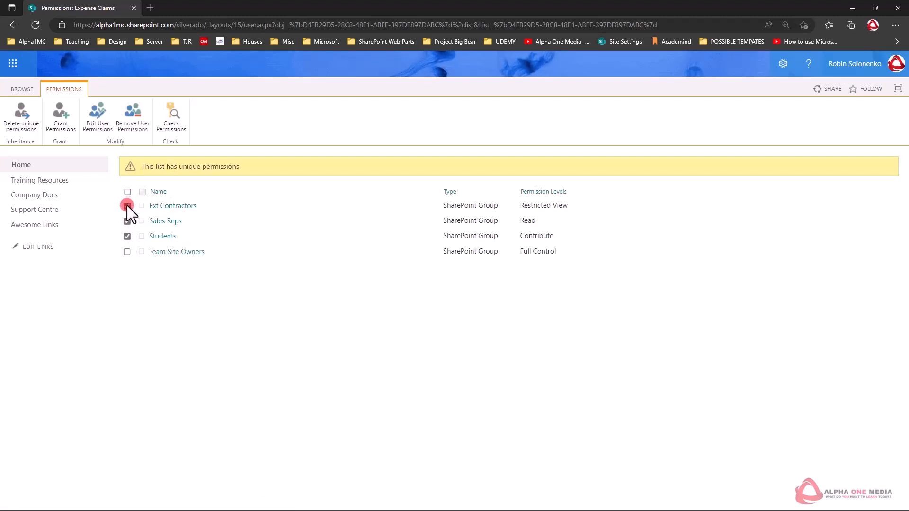
{"action": "left_click", "coordinate": [137, 122]}
{"action": "left_click", "coordinate": [493, 90]}
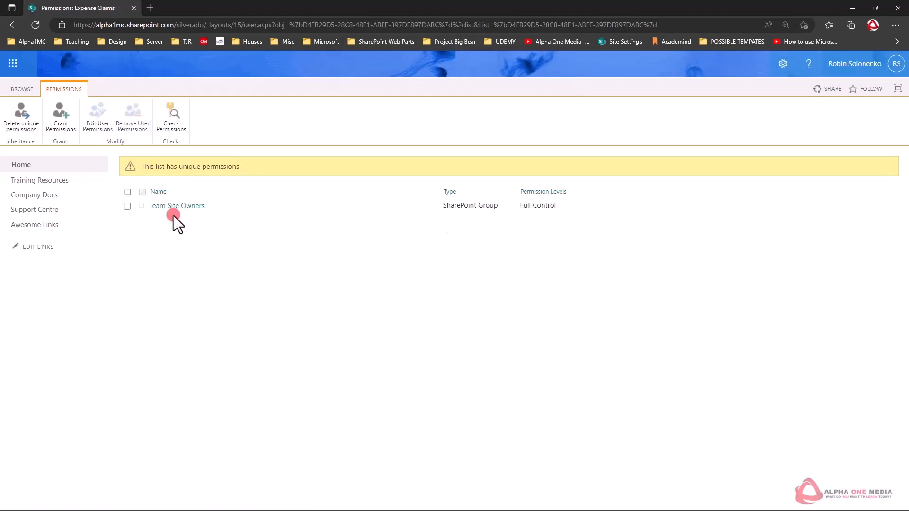
{"action": "left_click", "coordinate": [179, 213]}
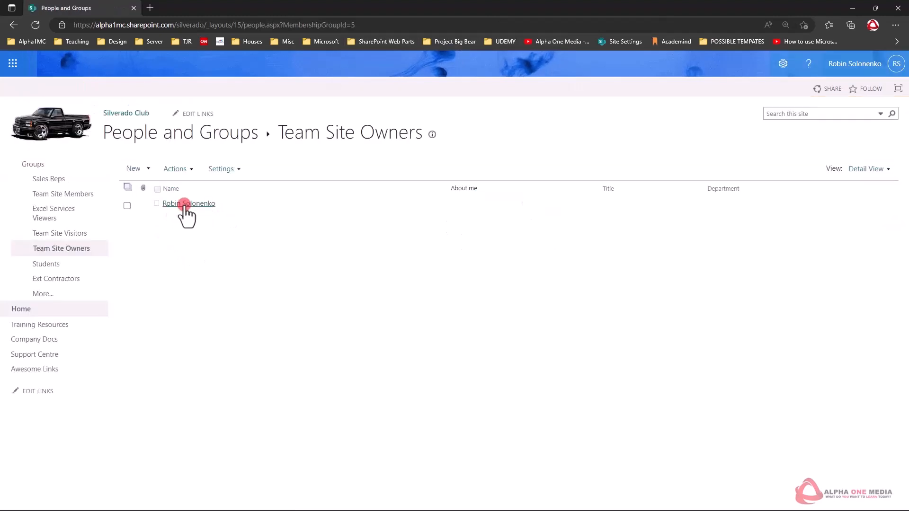
{"action": "left_click", "coordinate": [9, 23]}
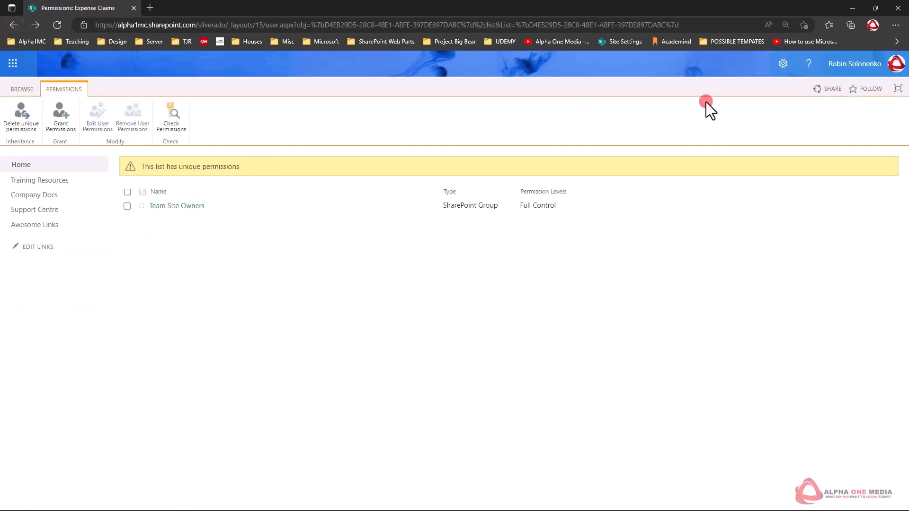
From the site contents, stop the Supervisor Lookup list from inheriting the parent site's permissions.
{"action": "left_click", "coordinate": [782, 65]}
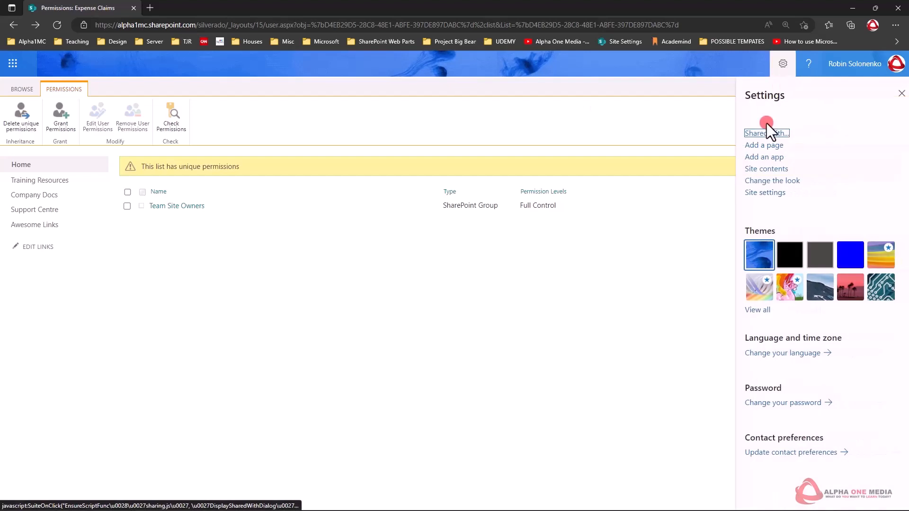
{"action": "left_click", "coordinate": [755, 169]}
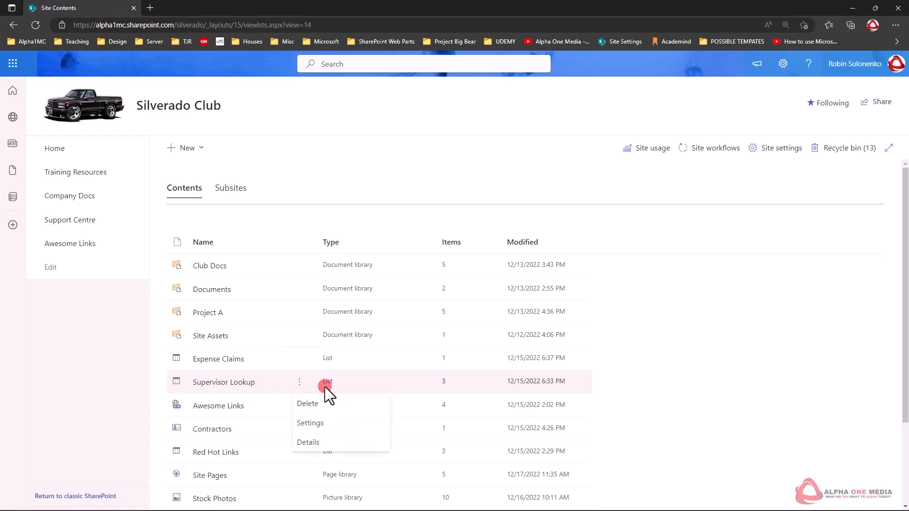
{"action": "left_click", "coordinate": [332, 420]}
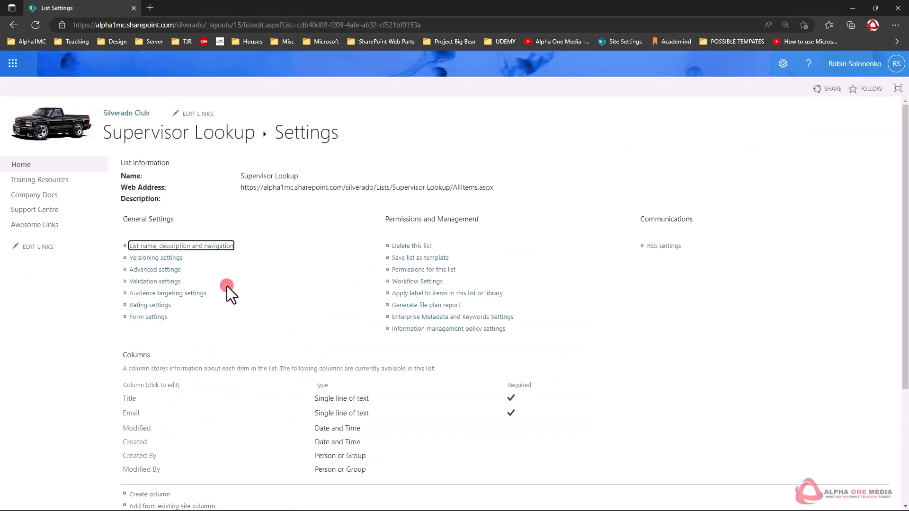
{"action": "left_click", "coordinate": [414, 270]}
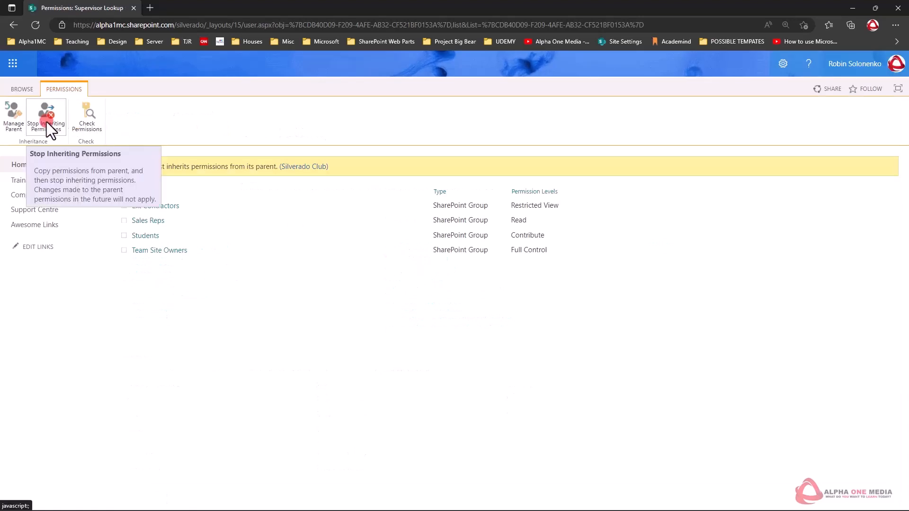
{"action": "left_click", "coordinate": [48, 118]}
{"action": "left_click", "coordinate": [502, 97]}
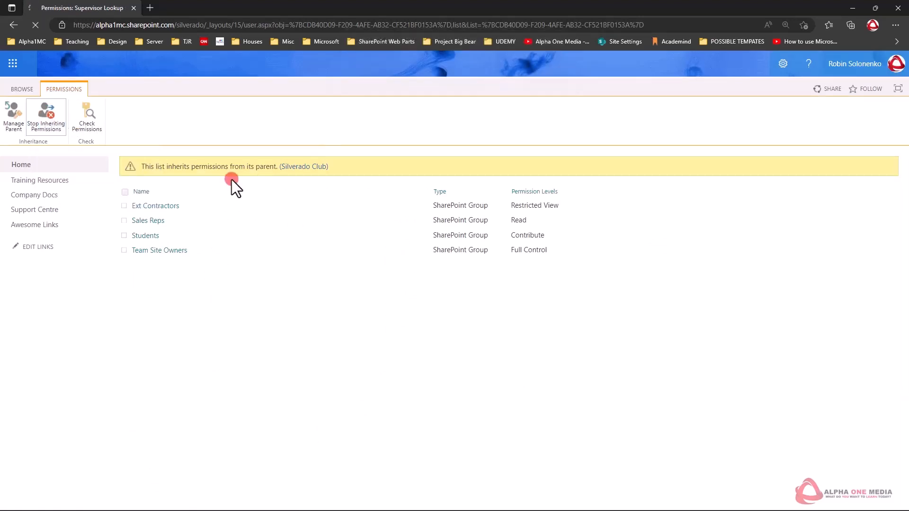
Remove the Ext Contractors, Sales Reps and Students groups' permissions from the Supervisor Lookup list.
{"action": "left_click", "coordinate": [127, 206]}
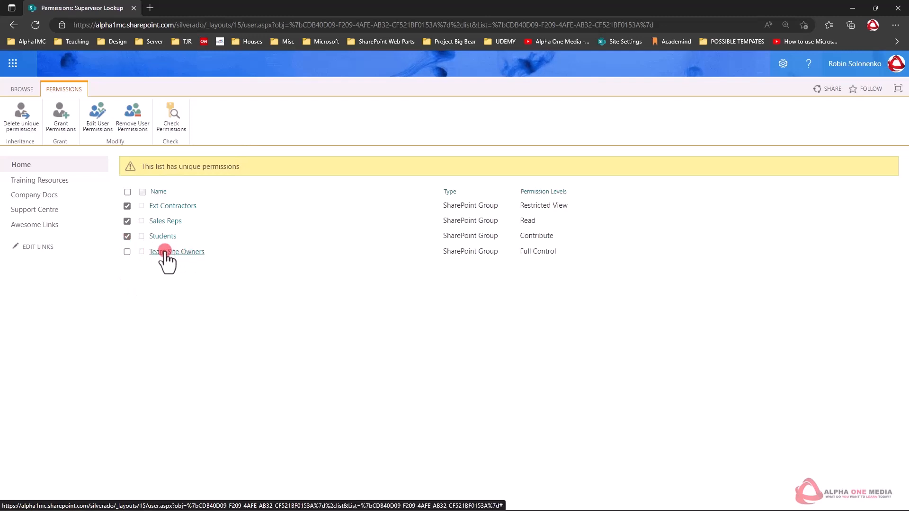
{"action": "left_click", "coordinate": [134, 116]}
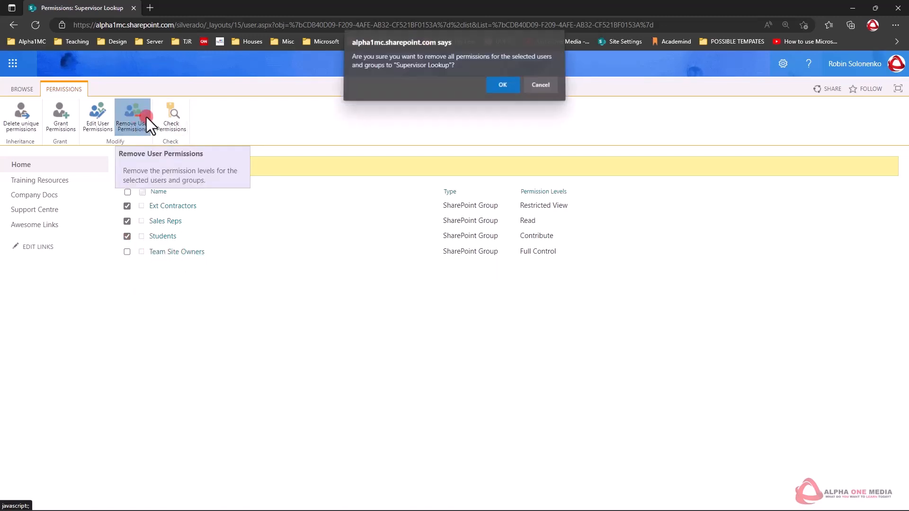
{"action": "left_click", "coordinate": [503, 87]}
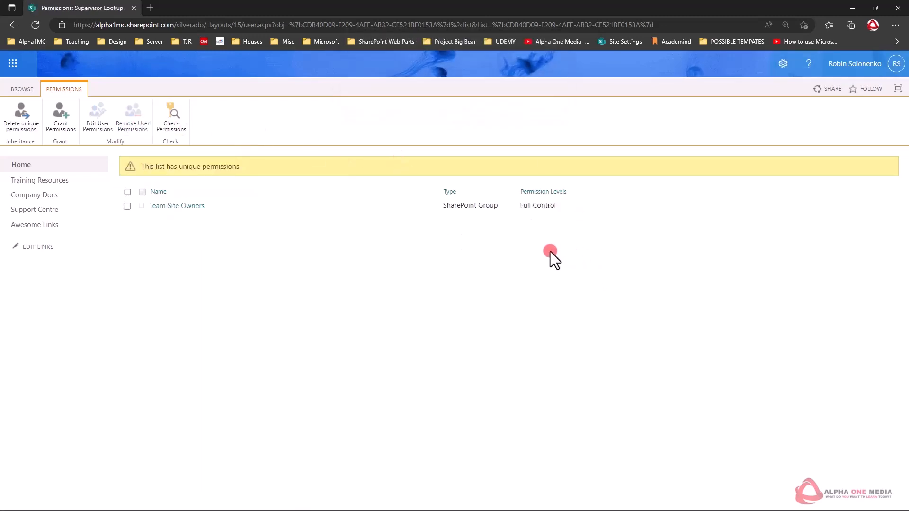
From the site contents, stop the Project A document library from inheriting permissions from the Silverado Club parent site.
{"action": "left_click", "coordinate": [782, 76]}
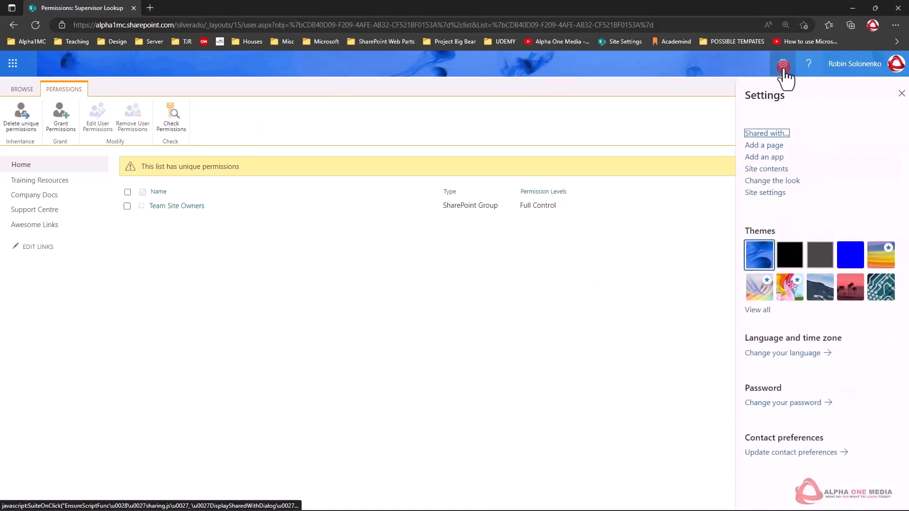
{"action": "left_click", "coordinate": [765, 172]}
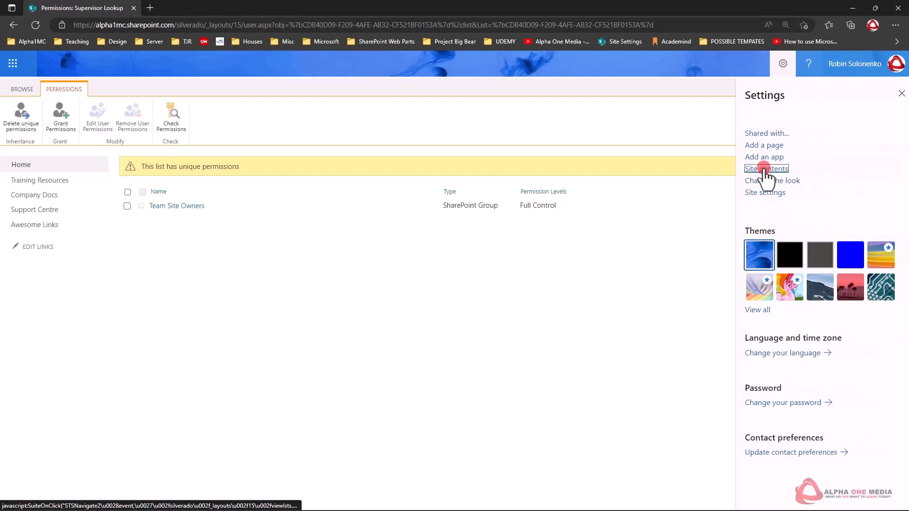
{"action": "scroll", "coordinate": [298, 263], "scroll_direction": "down", "scroll_amount": 2}
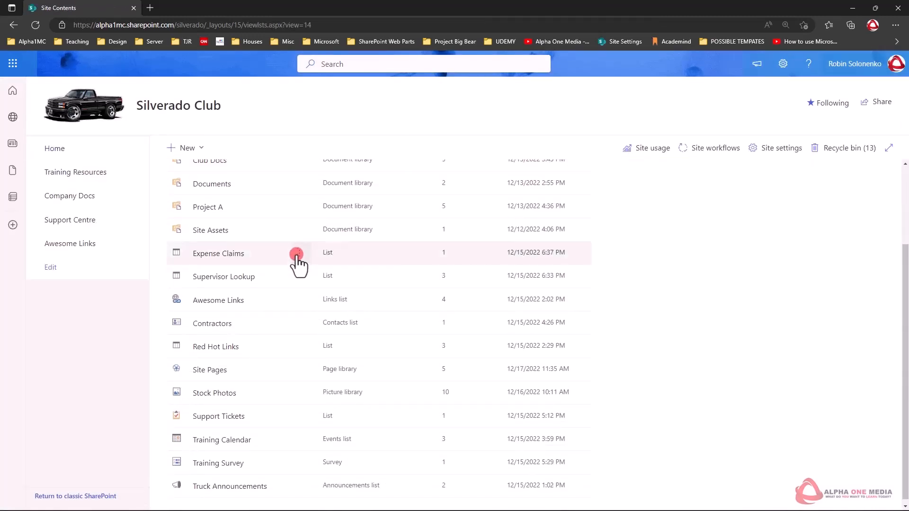
{"action": "scroll", "coordinate": [284, 261], "scroll_direction": "down", "scroll_amount": 1}
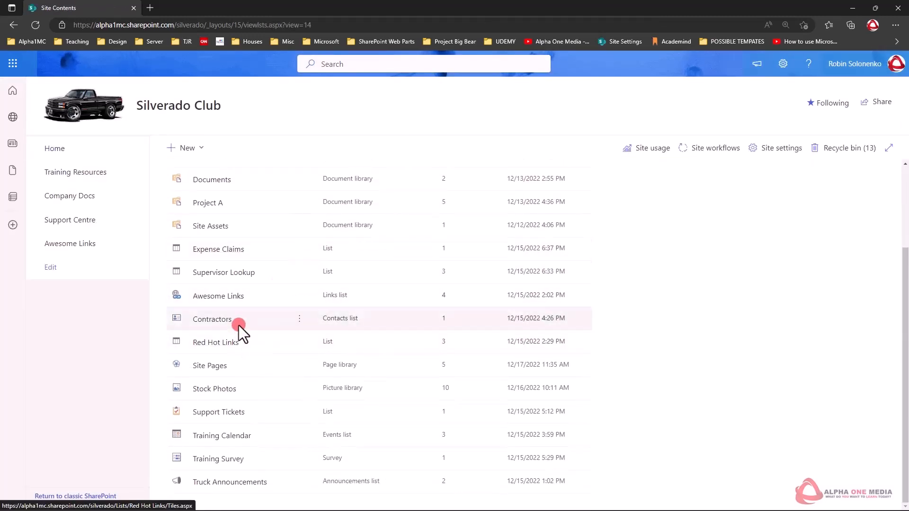
{"action": "scroll", "coordinate": [223, 264], "scroll_direction": "up", "scroll_amount": 2}
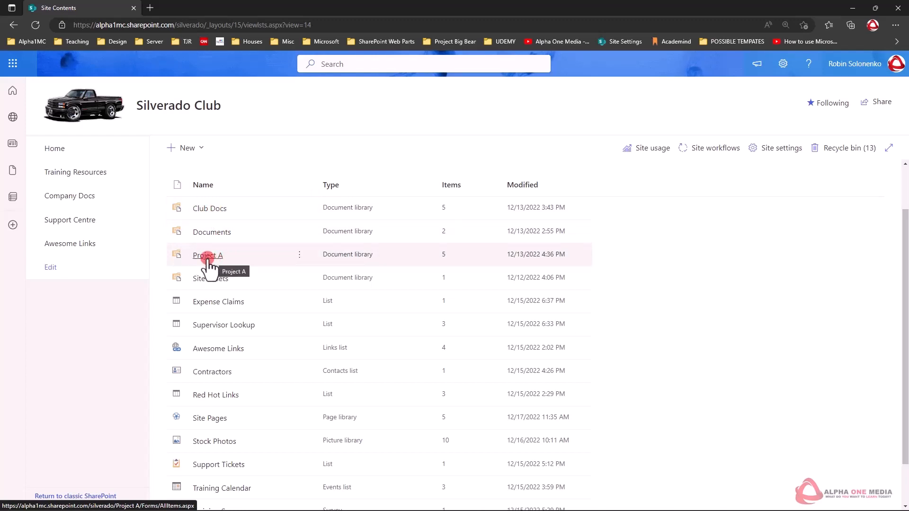
{"action": "left_click", "coordinate": [299, 255]}
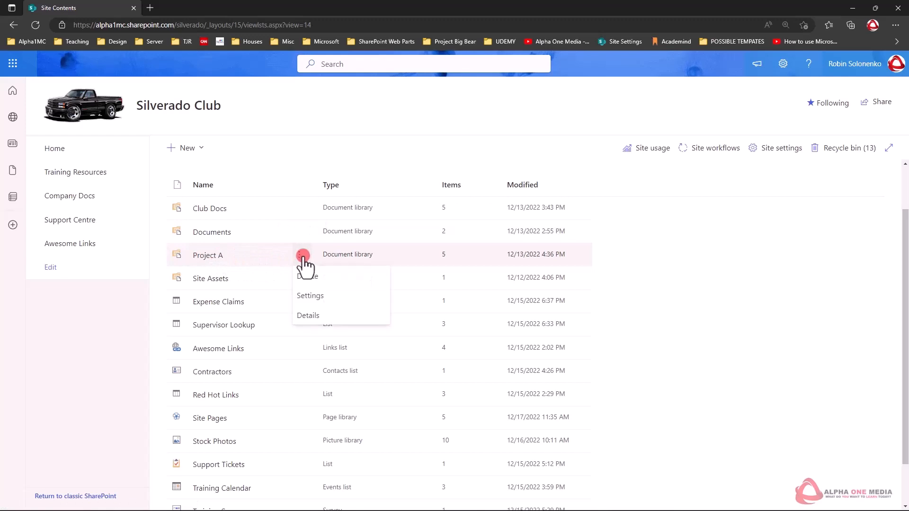
{"action": "left_click", "coordinate": [310, 296]}
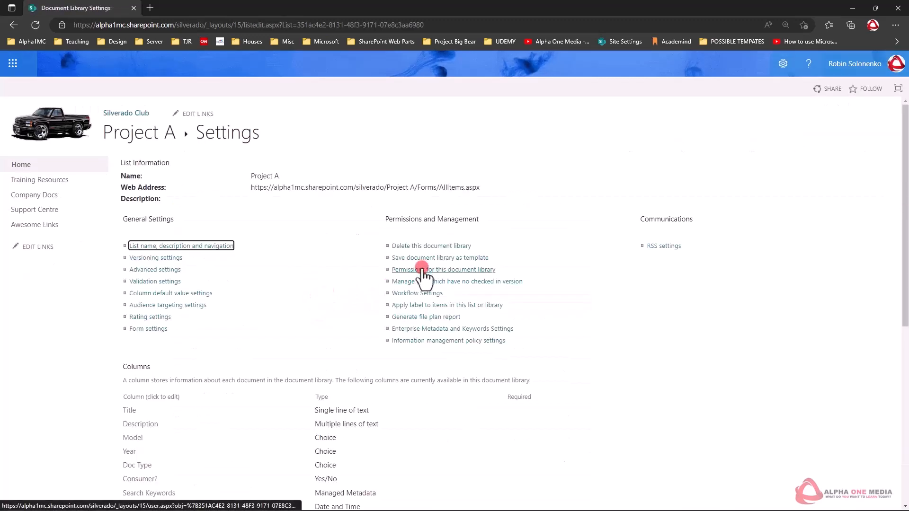
{"action": "left_click", "coordinate": [421, 269]}
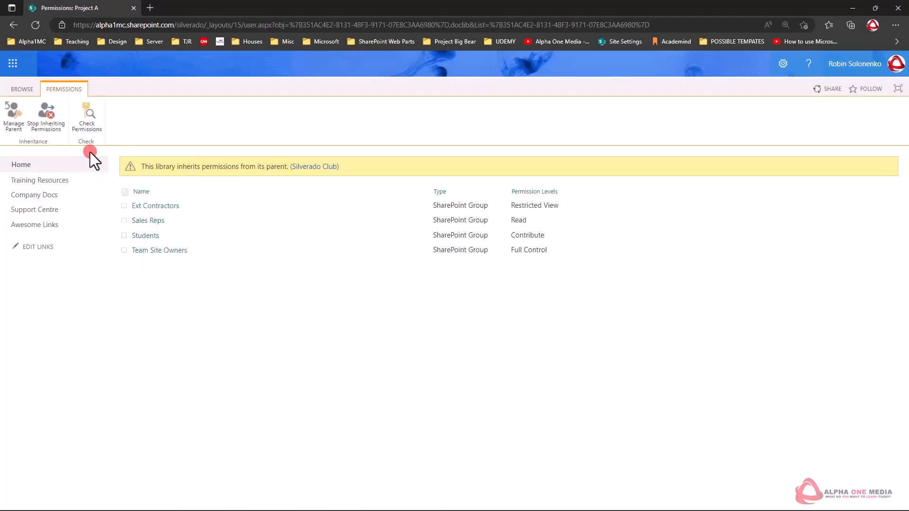
{"action": "left_click", "coordinate": [42, 120]}
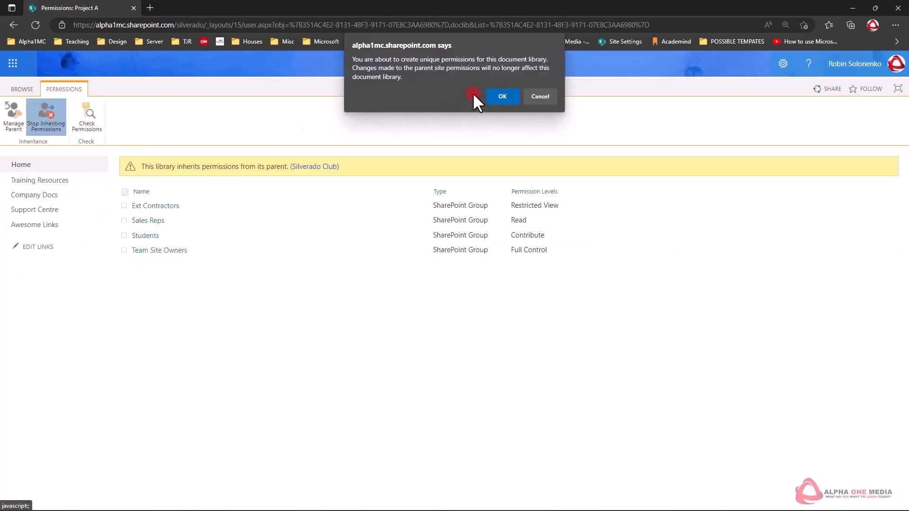
{"action": "left_click", "coordinate": [496, 95]}
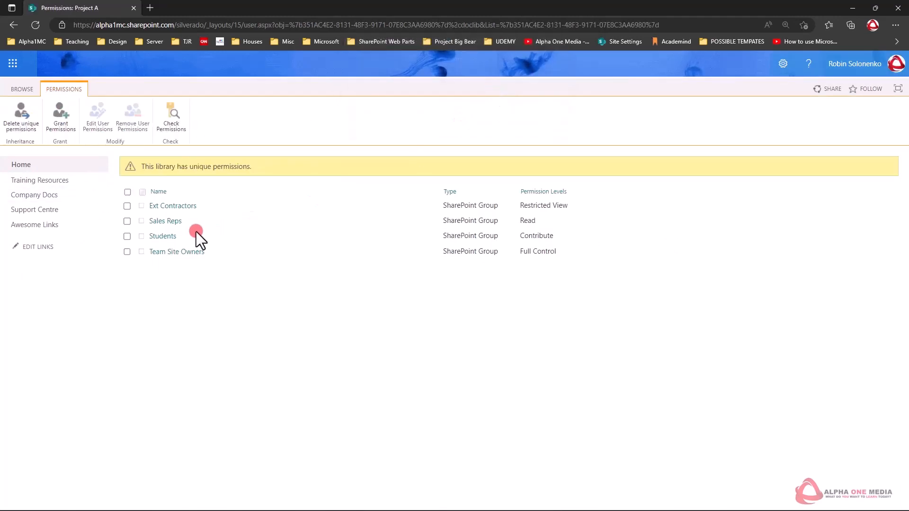
View the members of the Students group, and return to the Project A library's permissions with the page reloaded.
{"action": "left_click", "coordinate": [127, 206]}
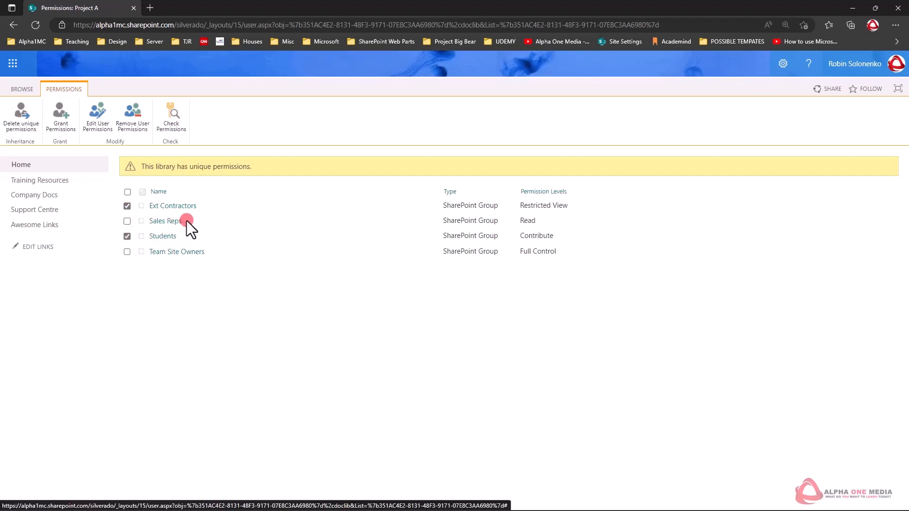
{"action": "left_click", "coordinate": [164, 236]}
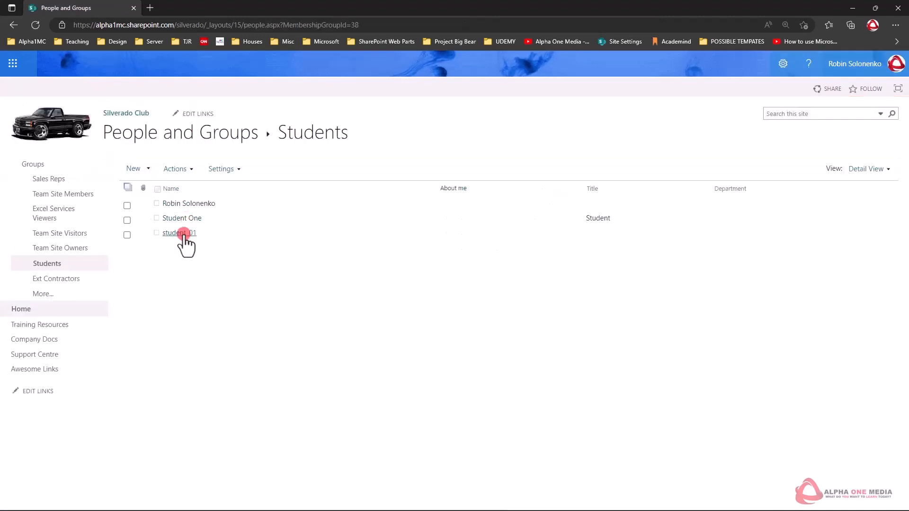
{"action": "left_click", "coordinate": [13, 25]}
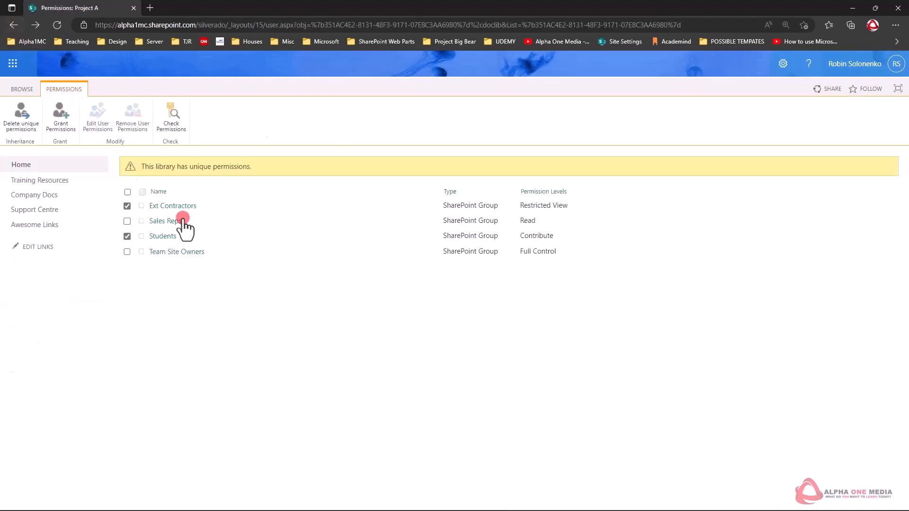
{"action": "left_click", "coordinate": [164, 236]}
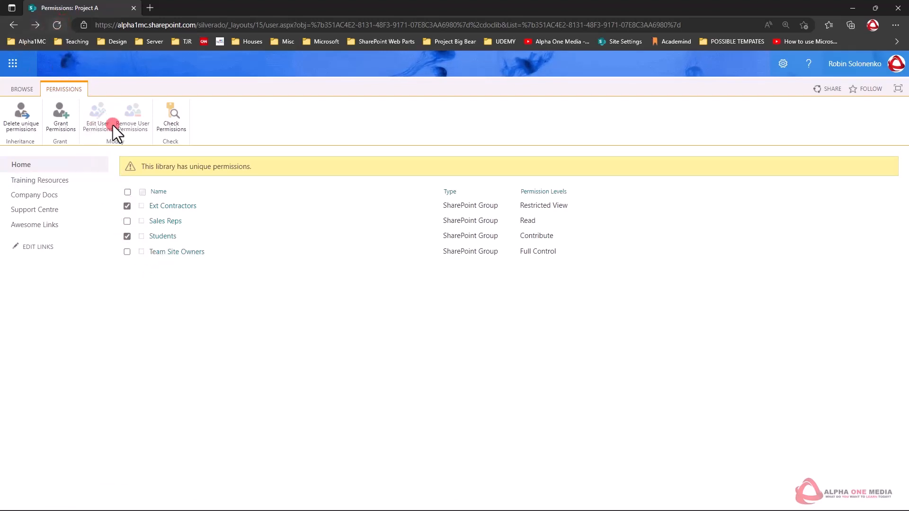
{"action": "left_click", "coordinate": [57, 24]}
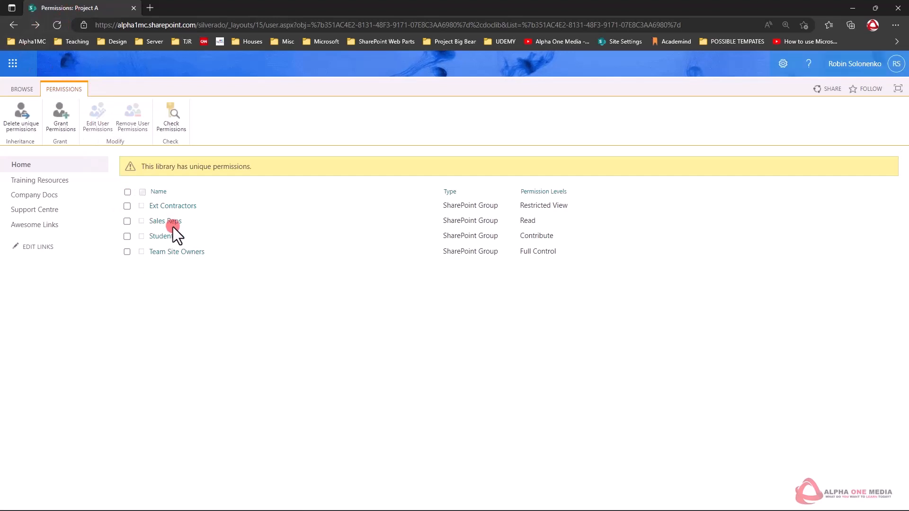
Remove the Ext Contractors and Students groups' permissions from the Project A library.
{"action": "left_click", "coordinate": [127, 206]}
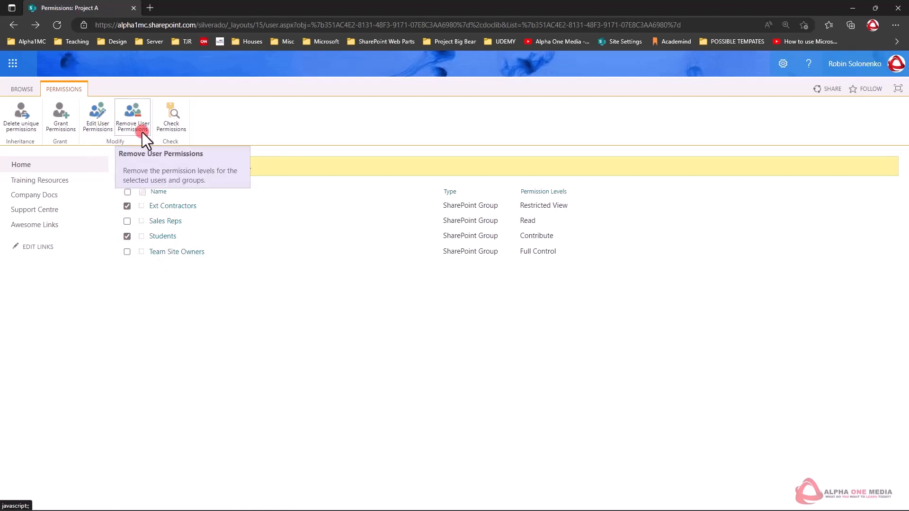
{"action": "left_click", "coordinate": [134, 109]}
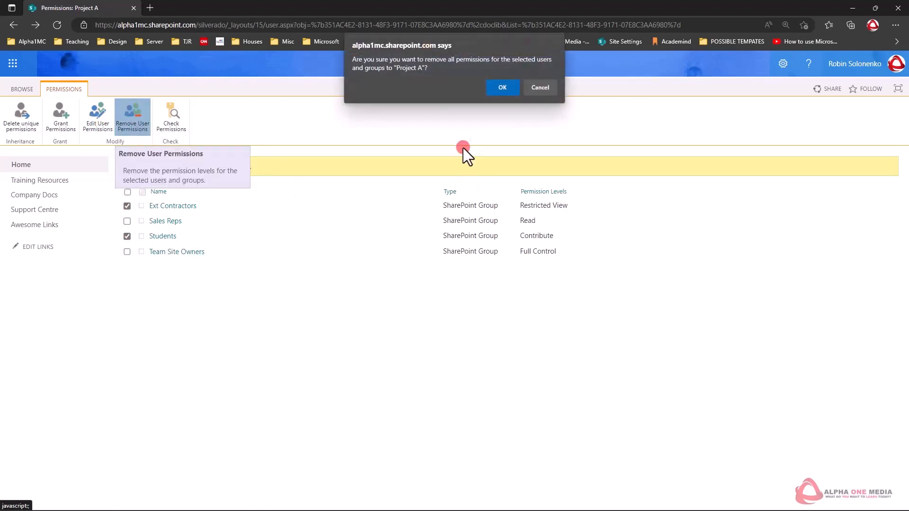
{"action": "left_click", "coordinate": [498, 87]}
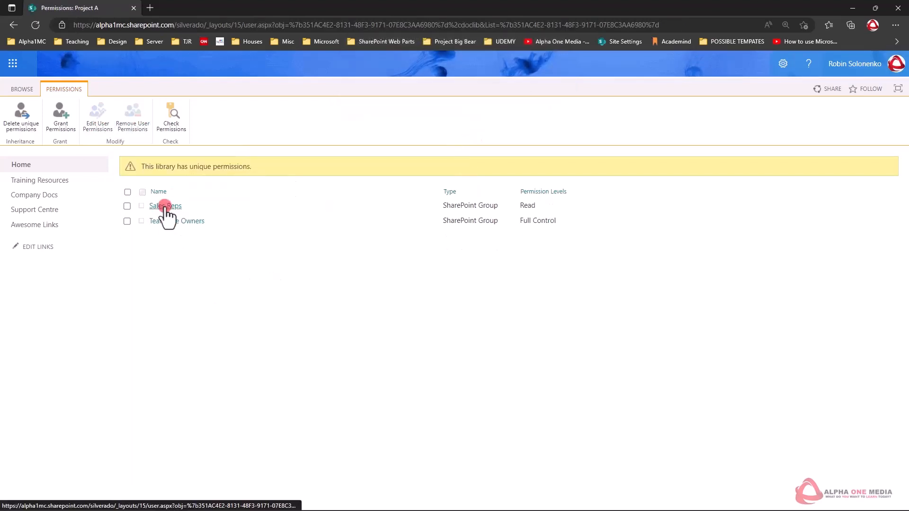
From the site contents, stop the Training Survey from inheriting the parent site's permissions.
{"action": "left_click", "coordinate": [784, 65]}
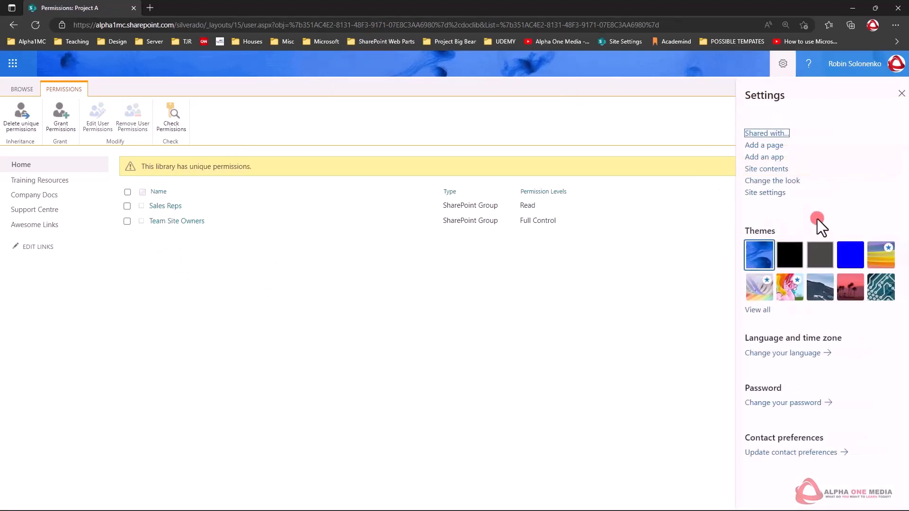
{"action": "left_click", "coordinate": [766, 169]}
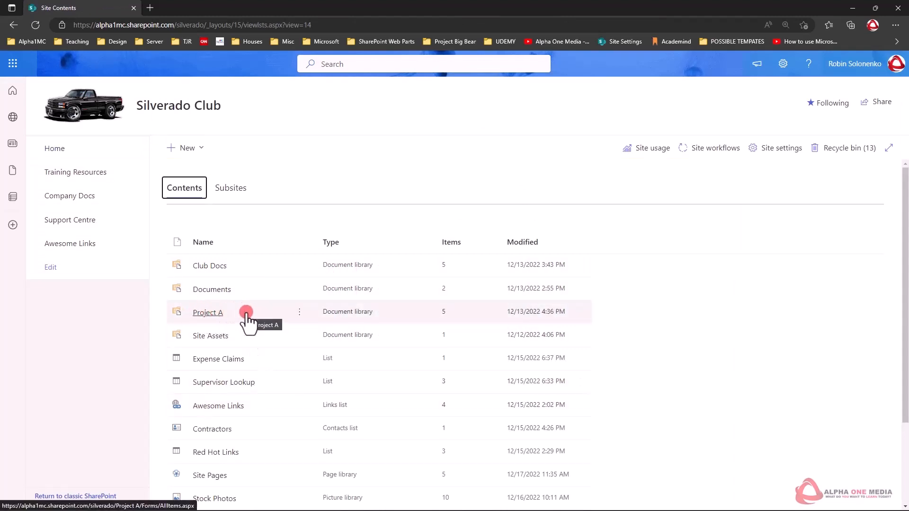
{"action": "scroll", "coordinate": [246, 315], "scroll_direction": "down", "scroll_amount": 2}
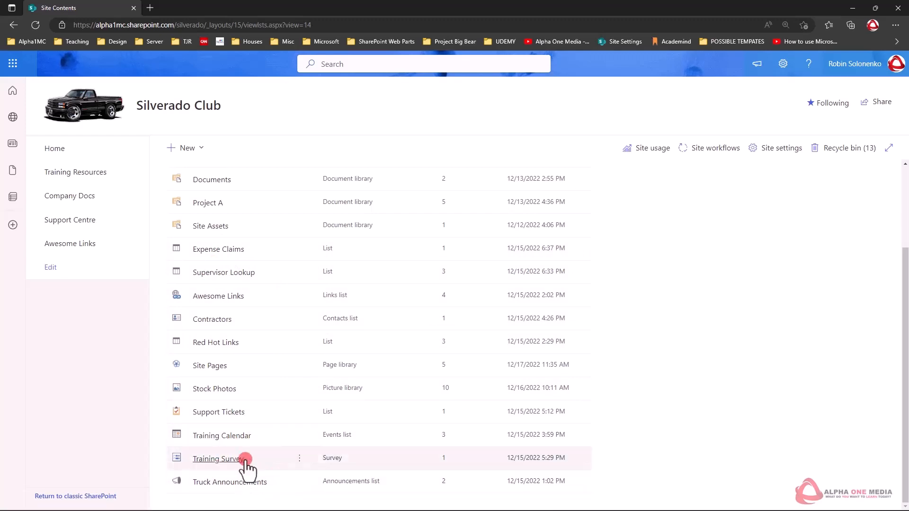
{"action": "left_click", "coordinate": [305, 457]}
{"action": "left_click", "coordinate": [338, 435]}
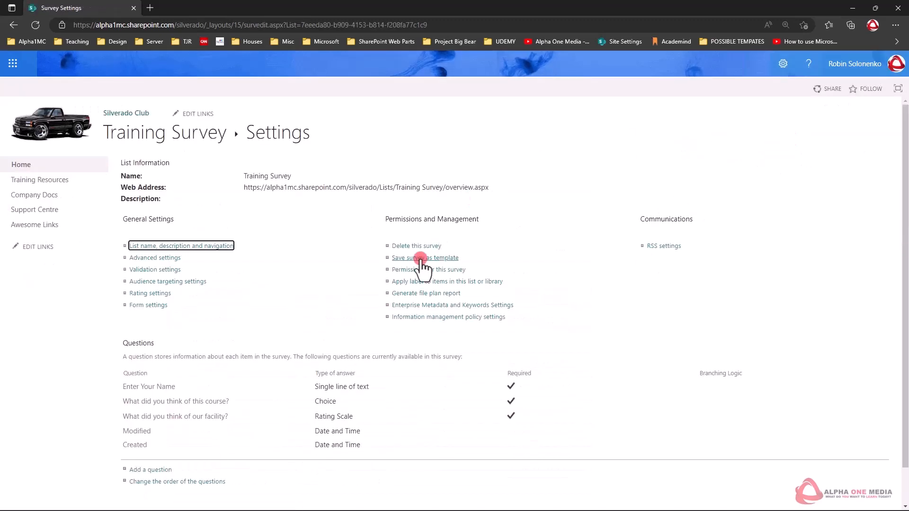
{"action": "left_click", "coordinate": [429, 270]}
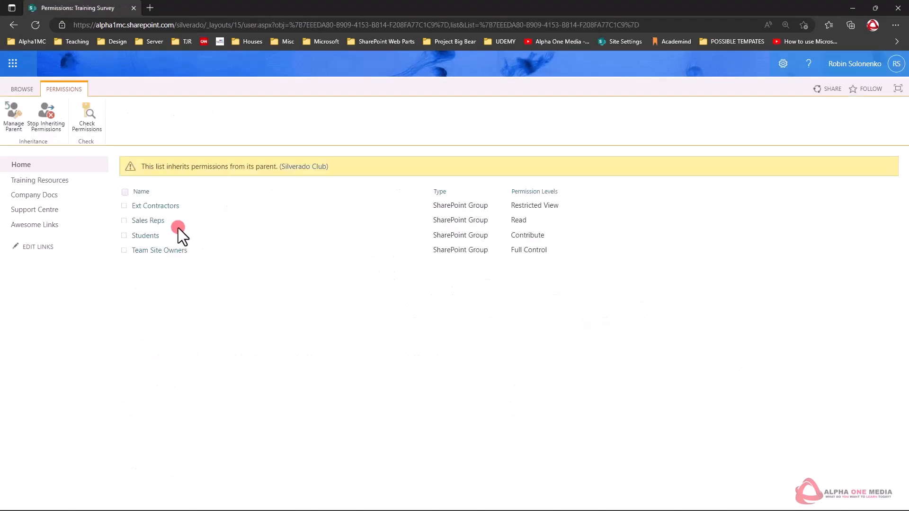
{"action": "left_click", "coordinate": [49, 119]}
{"action": "left_click", "coordinate": [500, 95]}
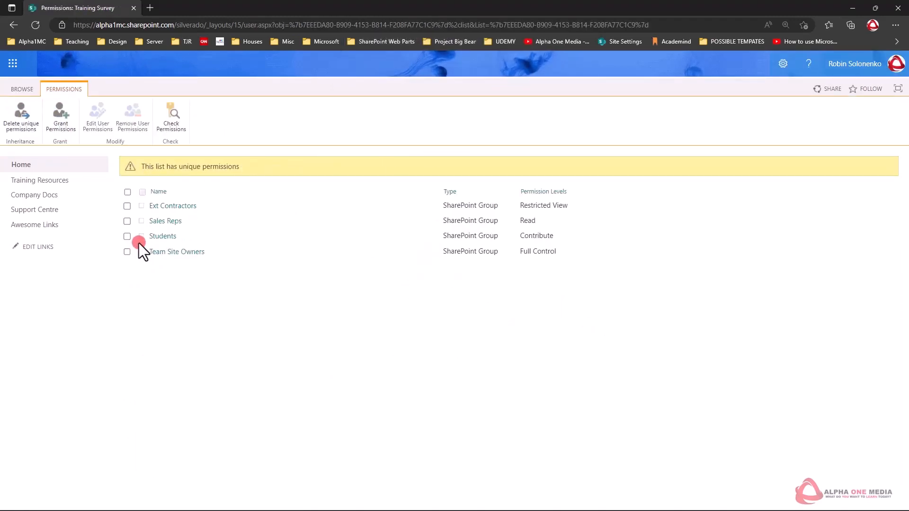
Remove the Students group's permissions from the Training Survey.
{"action": "left_click", "coordinate": [127, 236]}
{"action": "left_click", "coordinate": [131, 115]}
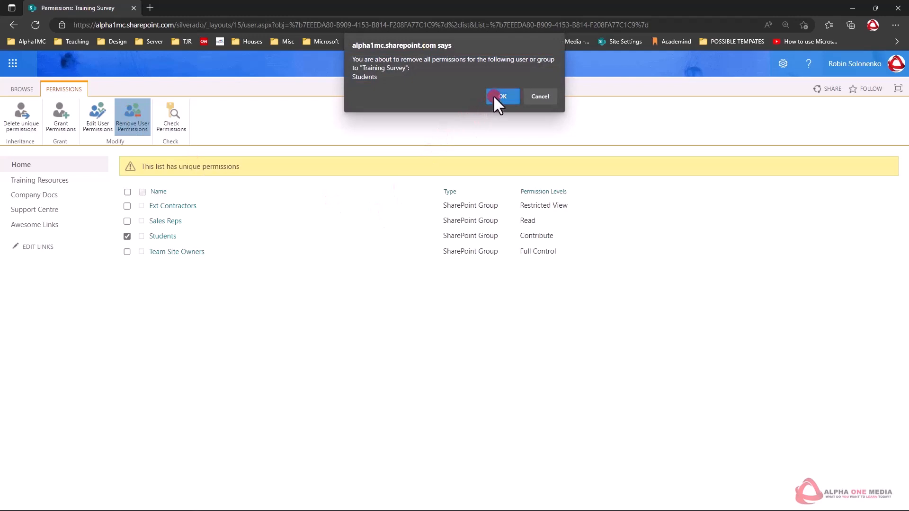
{"action": "left_click", "coordinate": [498, 96]}
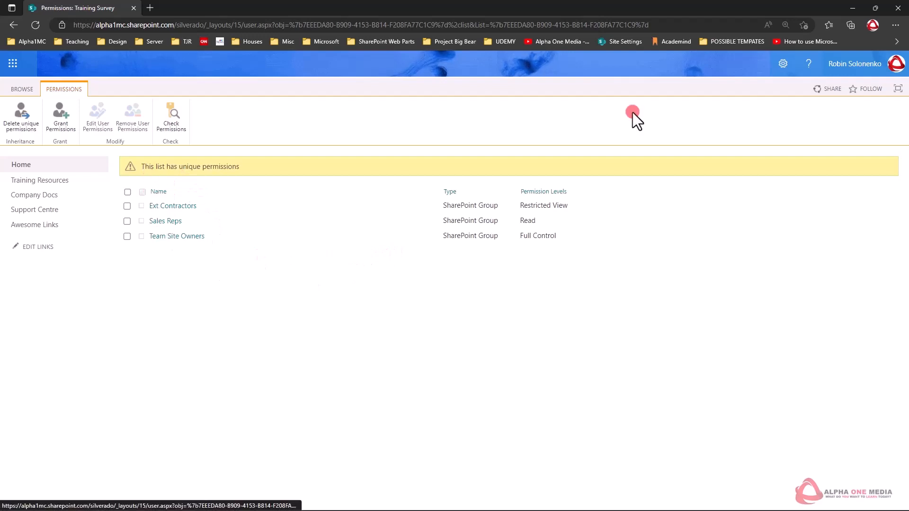
From the site contents, open the Training Survey's permissions and delete its unique permissions to restore inheritance from the parent site.
{"action": "left_click", "coordinate": [783, 65]}
{"action": "left_click", "coordinate": [758, 170]}
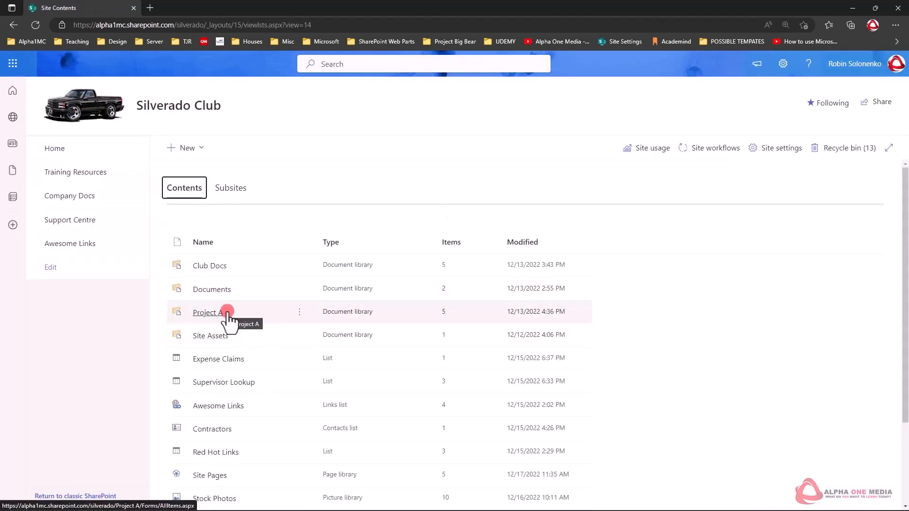
{"action": "scroll", "coordinate": [227, 318], "scroll_direction": "down", "scroll_amount": 1}
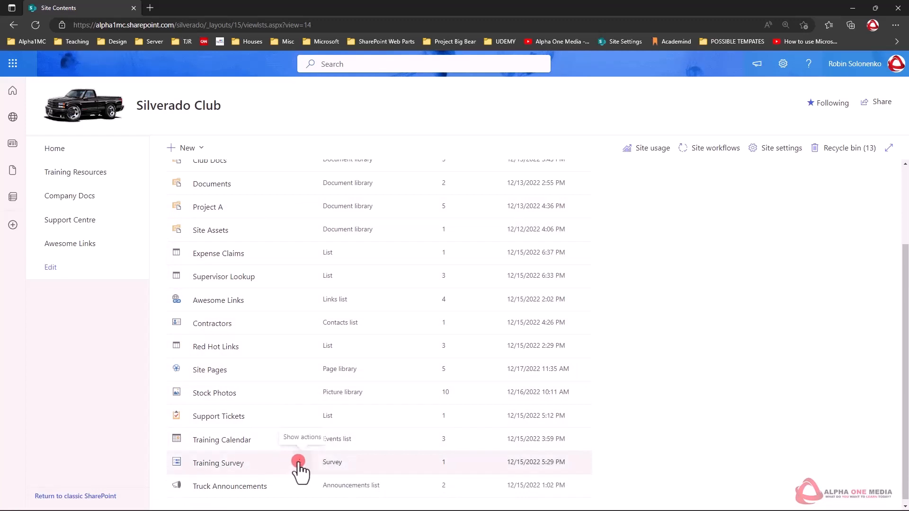
{"action": "left_click", "coordinate": [300, 462]}
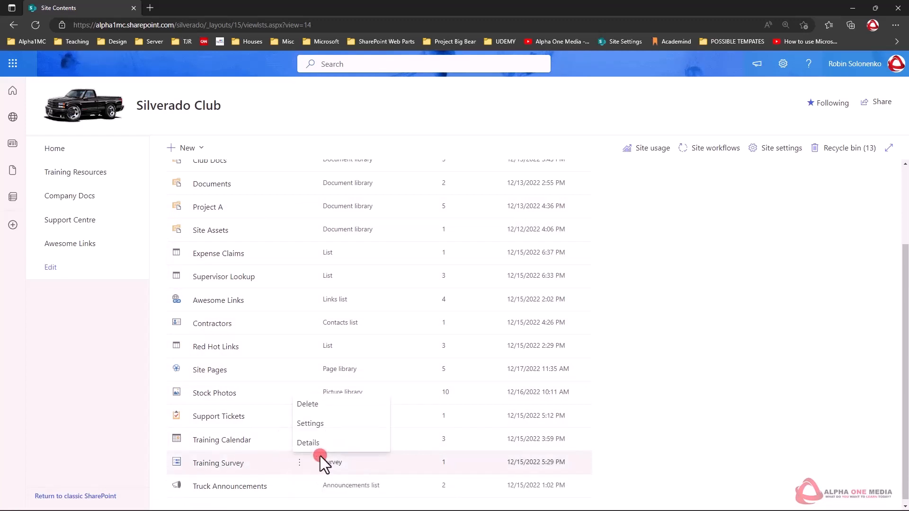
{"action": "left_click", "coordinate": [329, 422]}
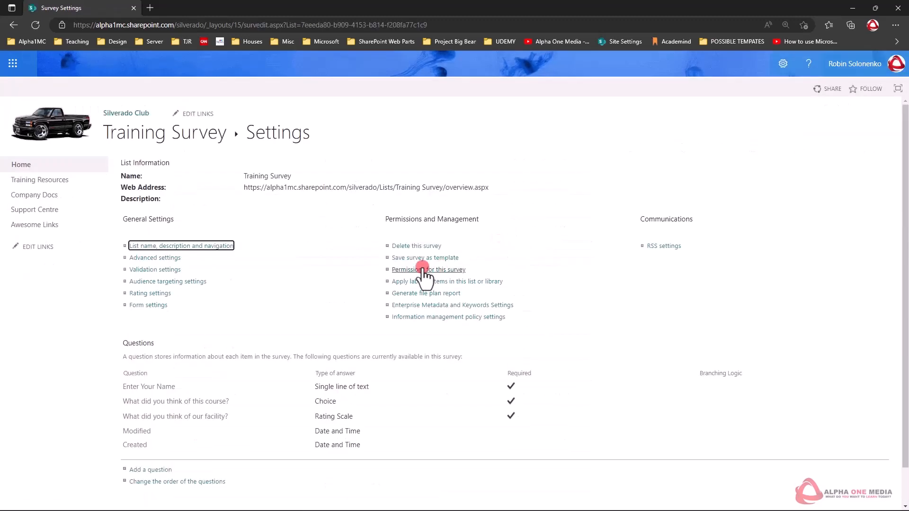
{"action": "left_click", "coordinate": [428, 270]}
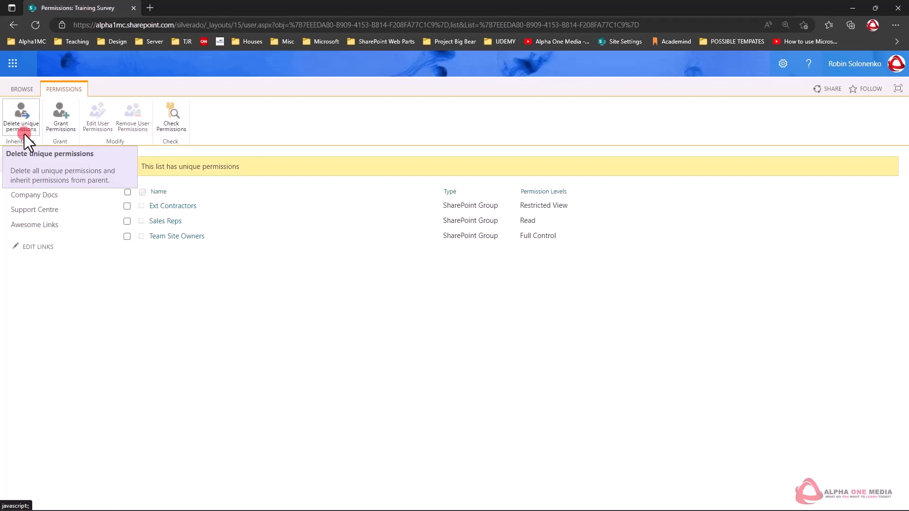
{"action": "left_click", "coordinate": [22, 123]}
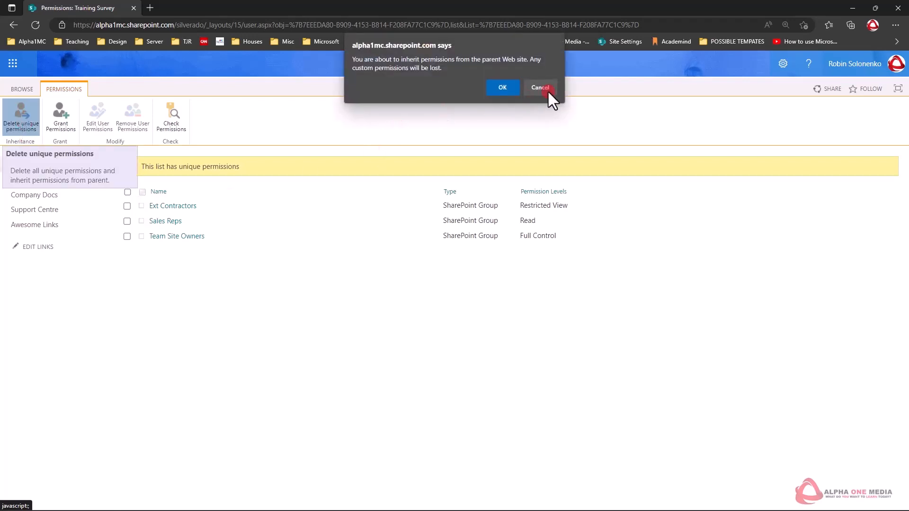
{"action": "left_click", "coordinate": [502, 88]}
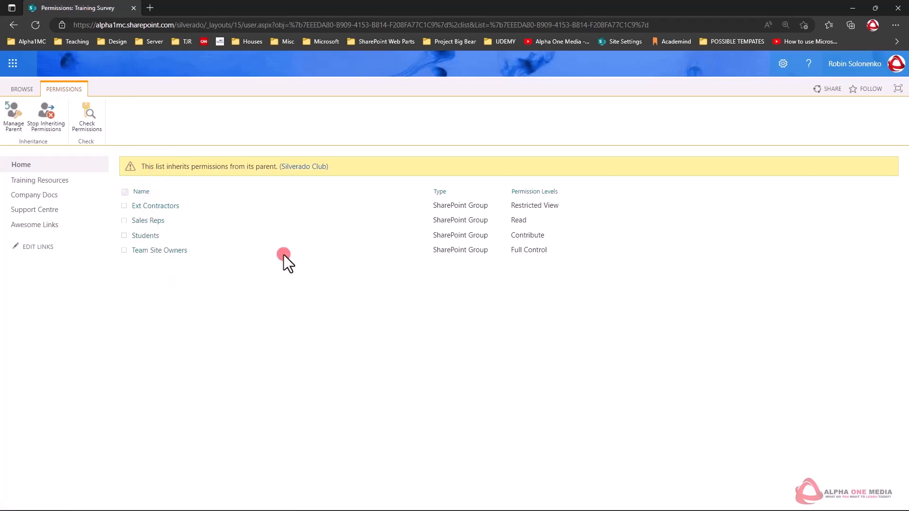
Stop permission inheritance on the Training Survey again and remove the Students group's permissions from it.
{"action": "left_click", "coordinate": [52, 114]}
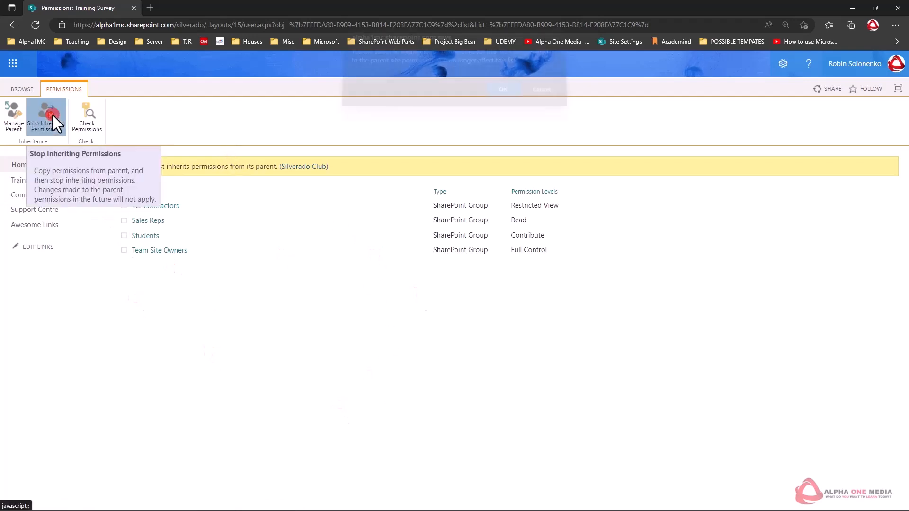
{"action": "left_click", "coordinate": [501, 95]}
{"action": "left_click", "coordinate": [126, 235]}
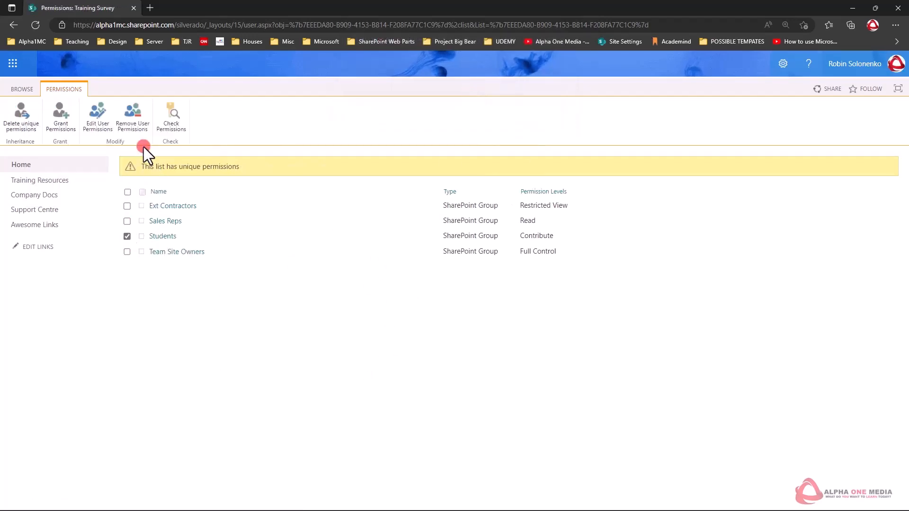
{"action": "left_click", "coordinate": [138, 117]}
{"action": "left_click", "coordinate": [503, 96]}
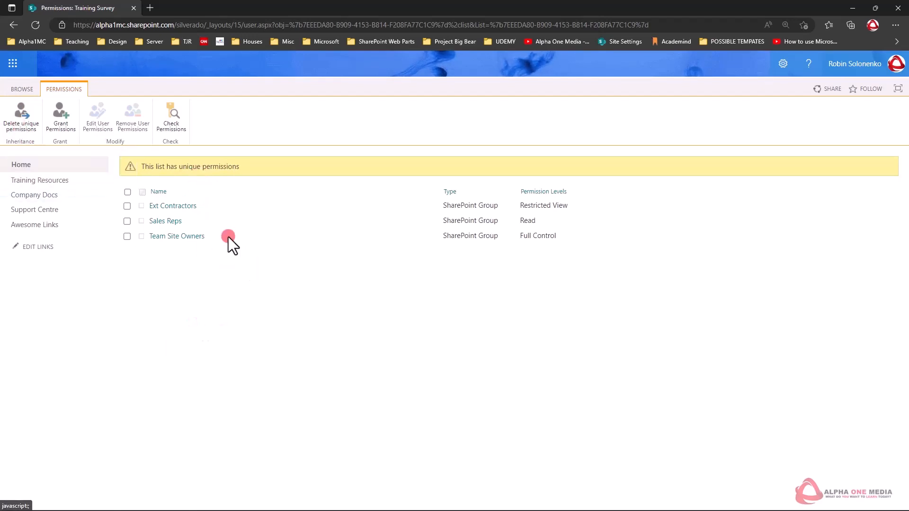
Return to the Silverado Club site contents and look through its lists and libraries.
{"action": "left_click", "coordinate": [783, 65]}
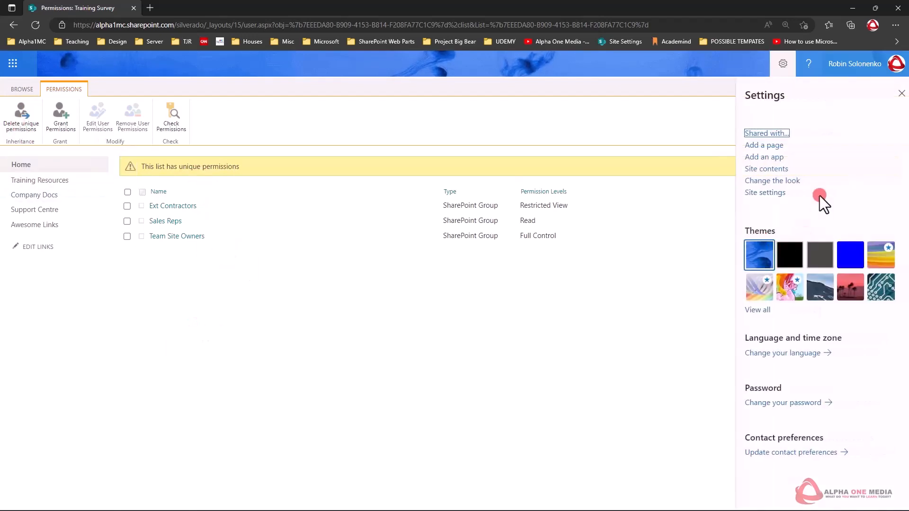
{"action": "left_click", "coordinate": [768, 169]}
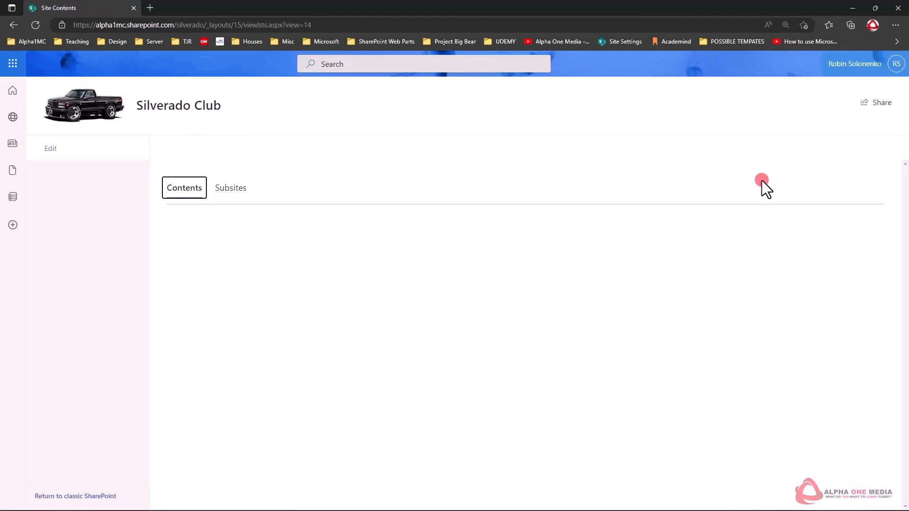
{"action": "scroll", "coordinate": [239, 299], "scroll_direction": "down", "scroll_amount": 3}
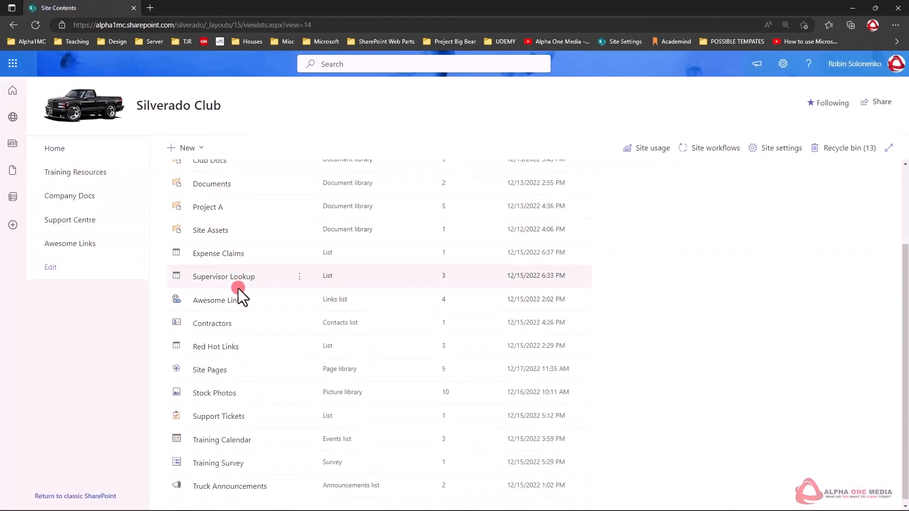